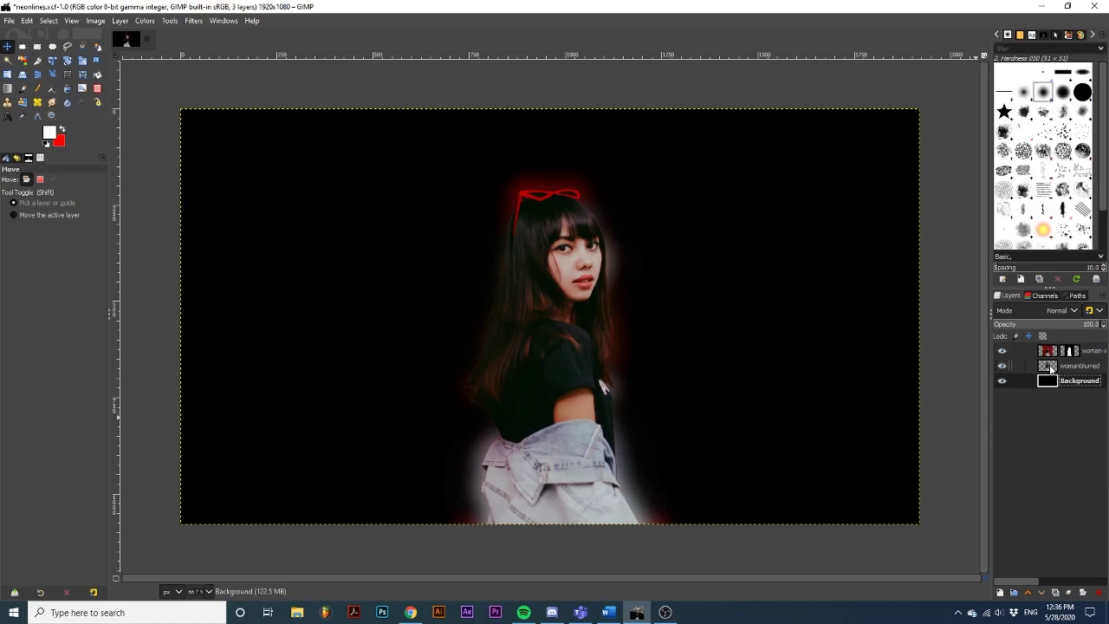
Compare the blur by toggling the sharp woman layer, then show guides and remove a test horizontal guide
{"action": "left_click", "coordinate": [1002, 352]}
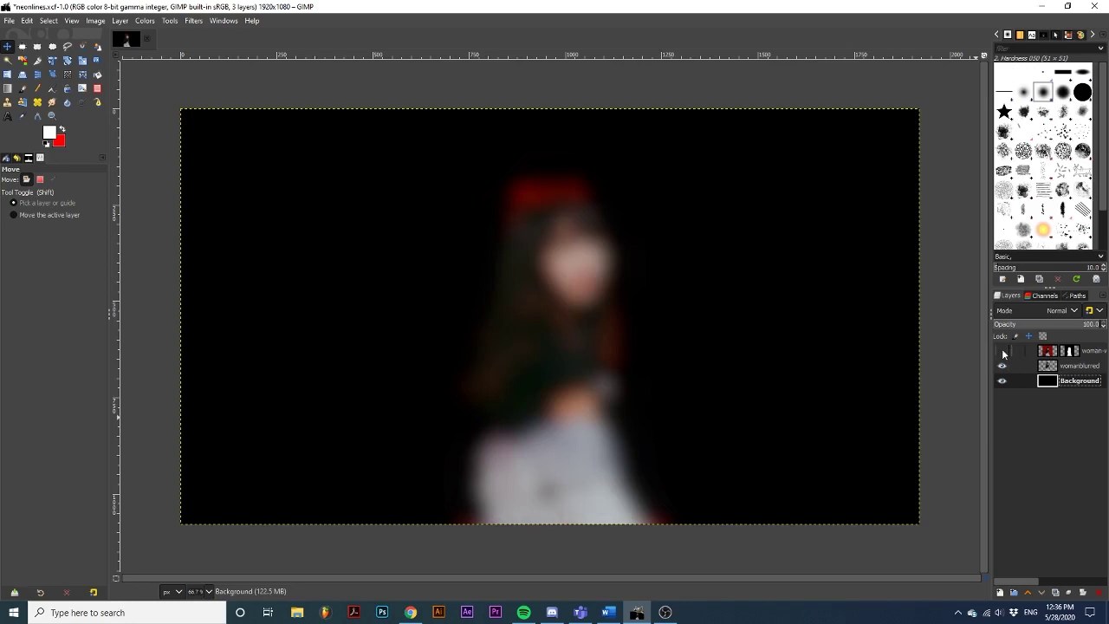
{"action": "left_click", "coordinate": [1002, 352]}
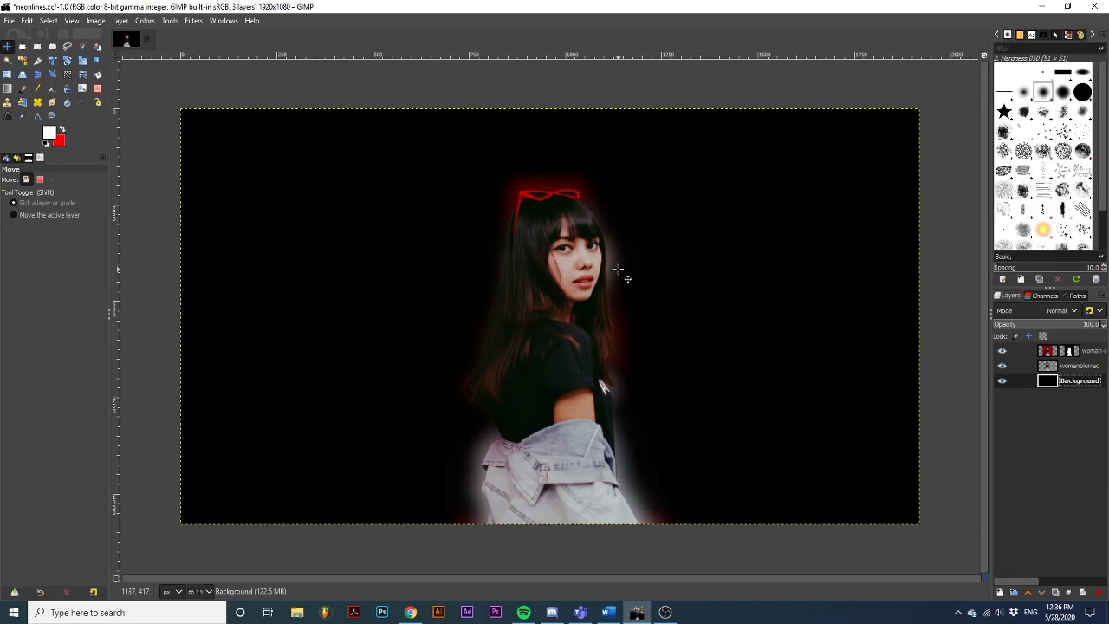
{"action": "left_click", "coordinate": [72, 21]}
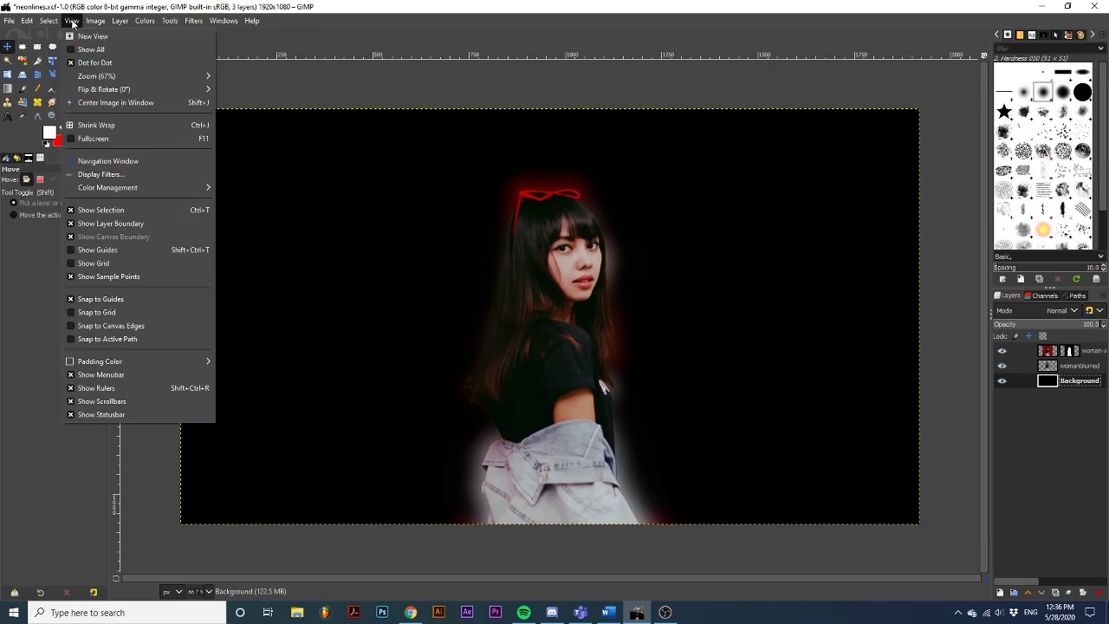
{"action": "left_click", "coordinate": [72, 251]}
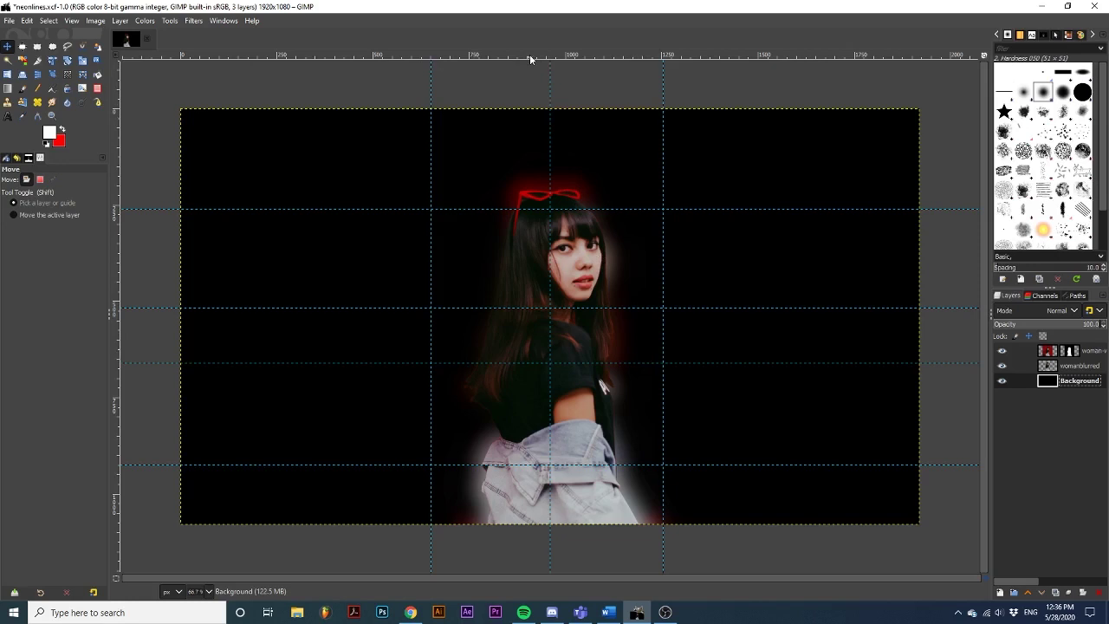
{"action": "left_click_drag", "start_coordinate": [530, 59], "coordinate": [540, 156]}
{"action": "left_click_drag", "start_coordinate": [543, 157], "coordinate": [544, 44]}
Draw a path through the left, top-centre and right guide intersections above the woman
{"action": "left_click", "coordinate": [97, 102]}
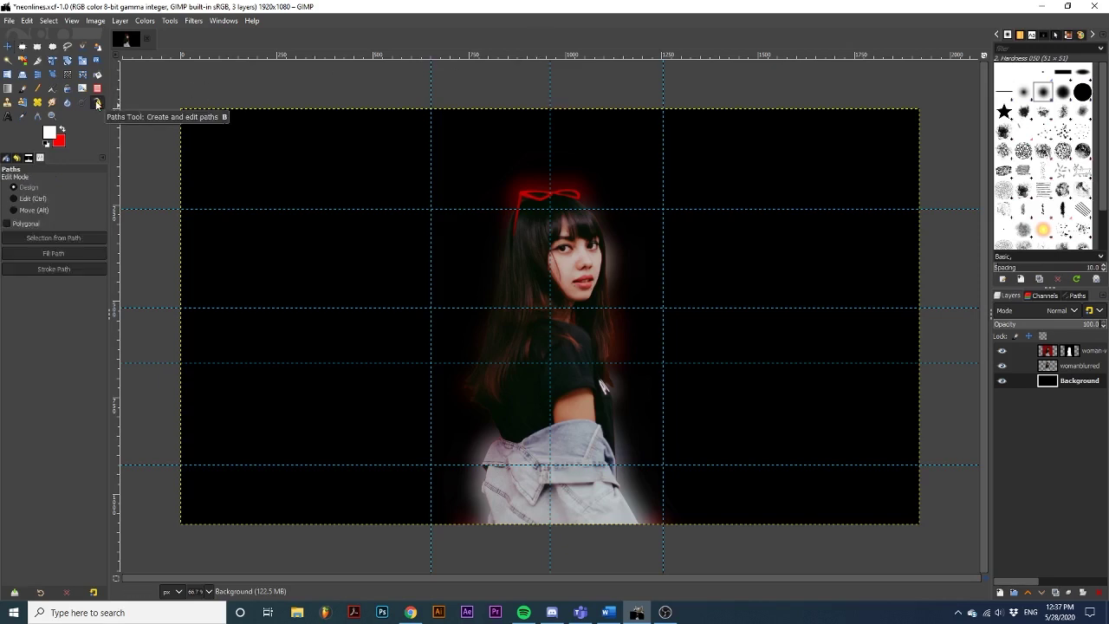
{"action": "left_click", "coordinate": [432, 308]}
{"action": "left_click", "coordinate": [550, 209]}
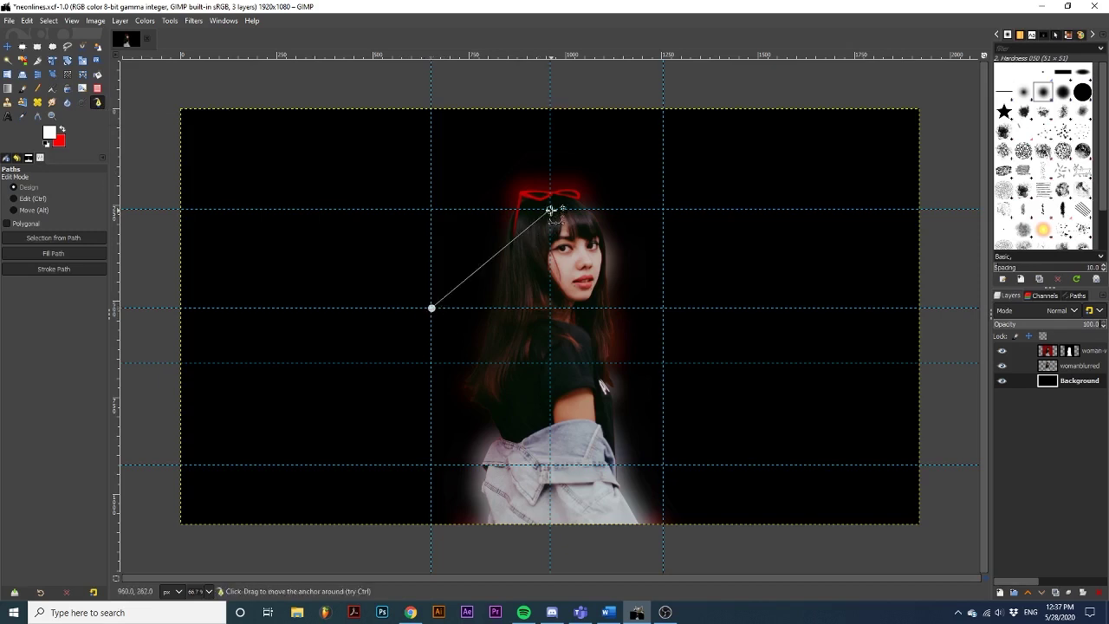
{"action": "left_click", "coordinate": [664, 307]}
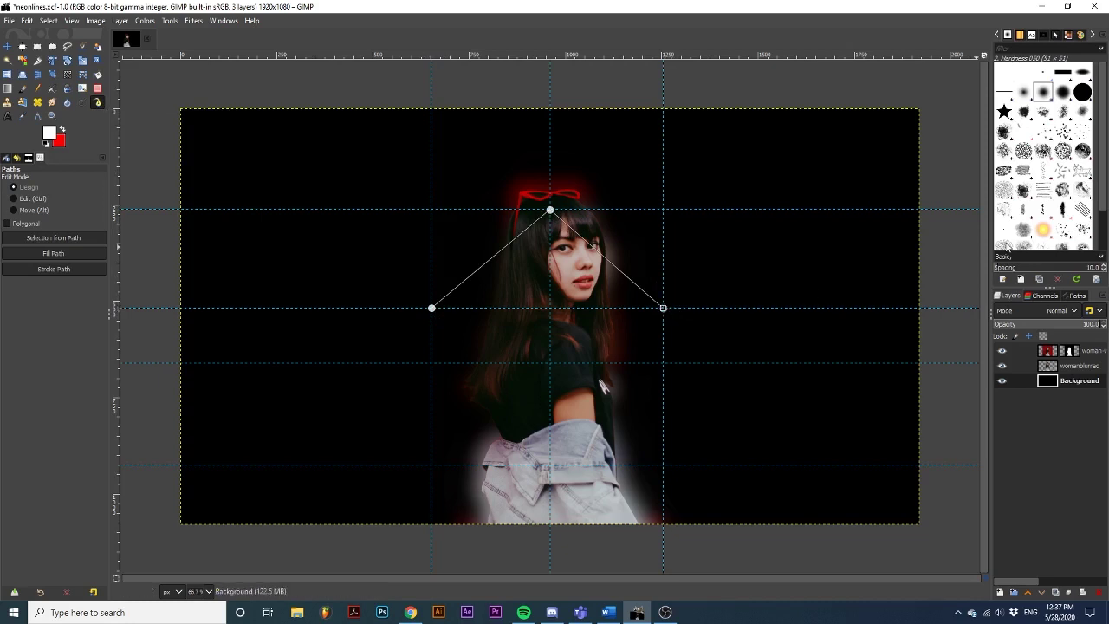
Create a new path named 'secondline' through the right, bottom-centre and left intersections
{"action": "left_click", "coordinate": [1077, 297]}
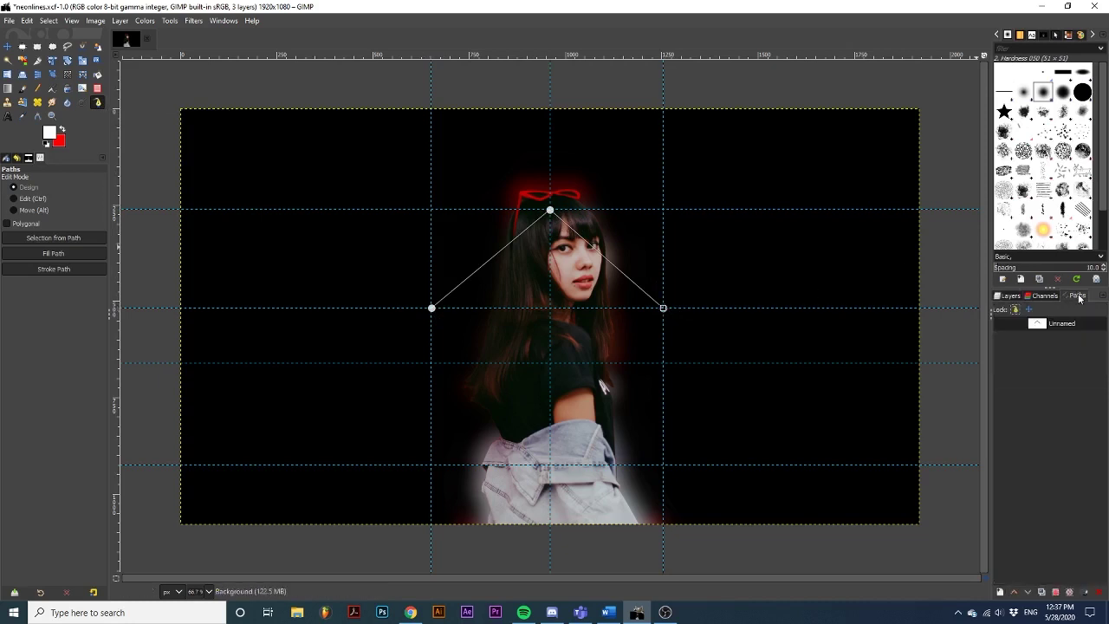
{"action": "left_click", "coordinate": [999, 591]}
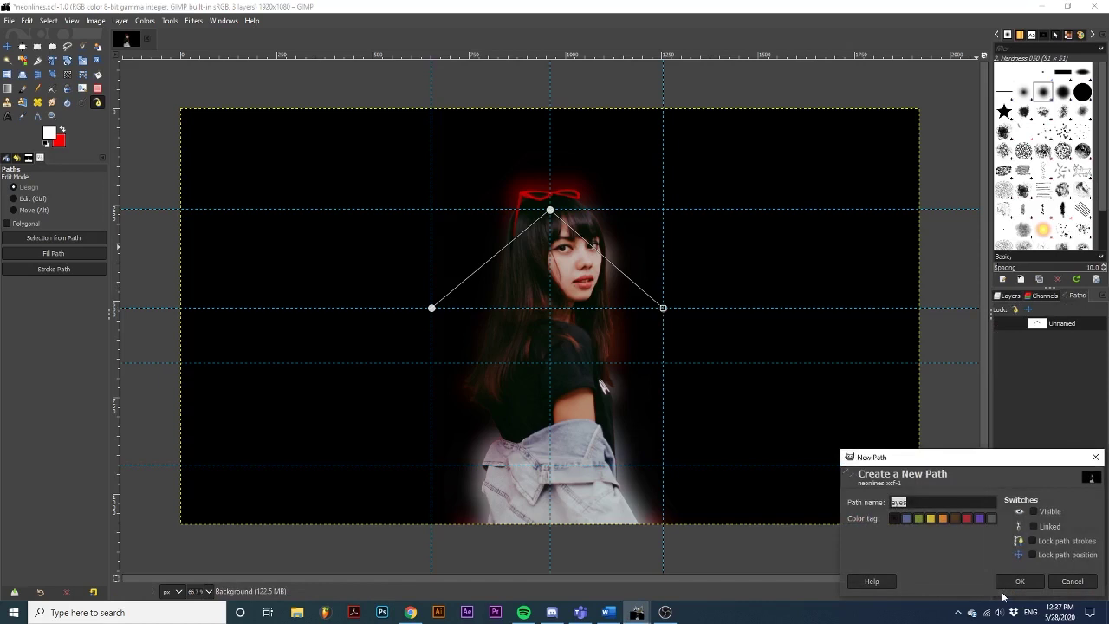
{"action": "type", "text": "secondline"}
{"action": "key", "text": "Return"}
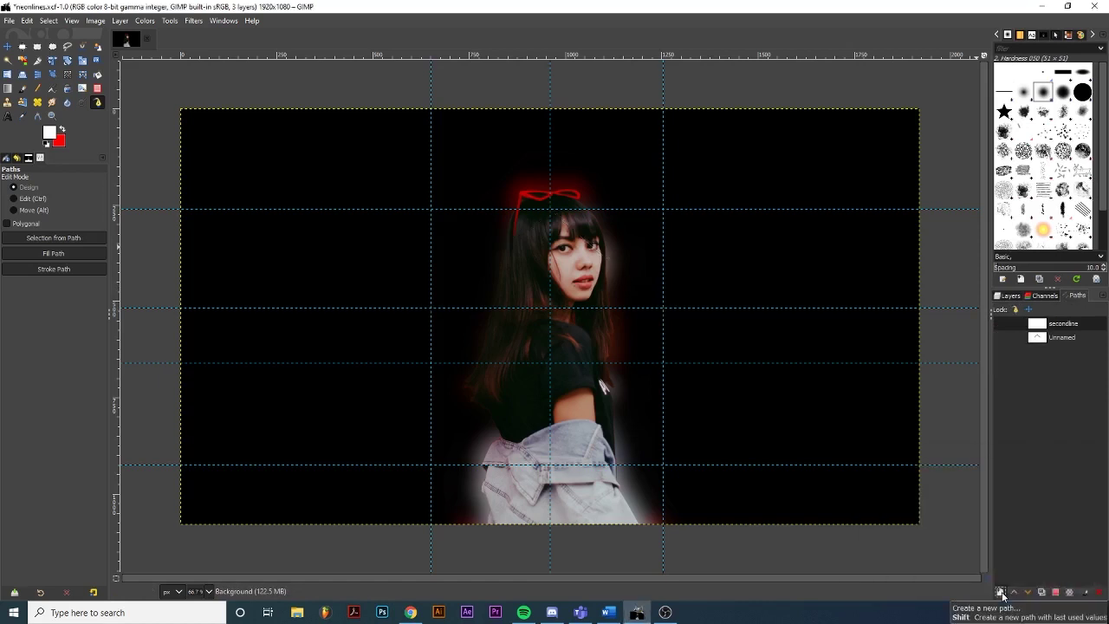
{"action": "left_click", "coordinate": [662, 363]}
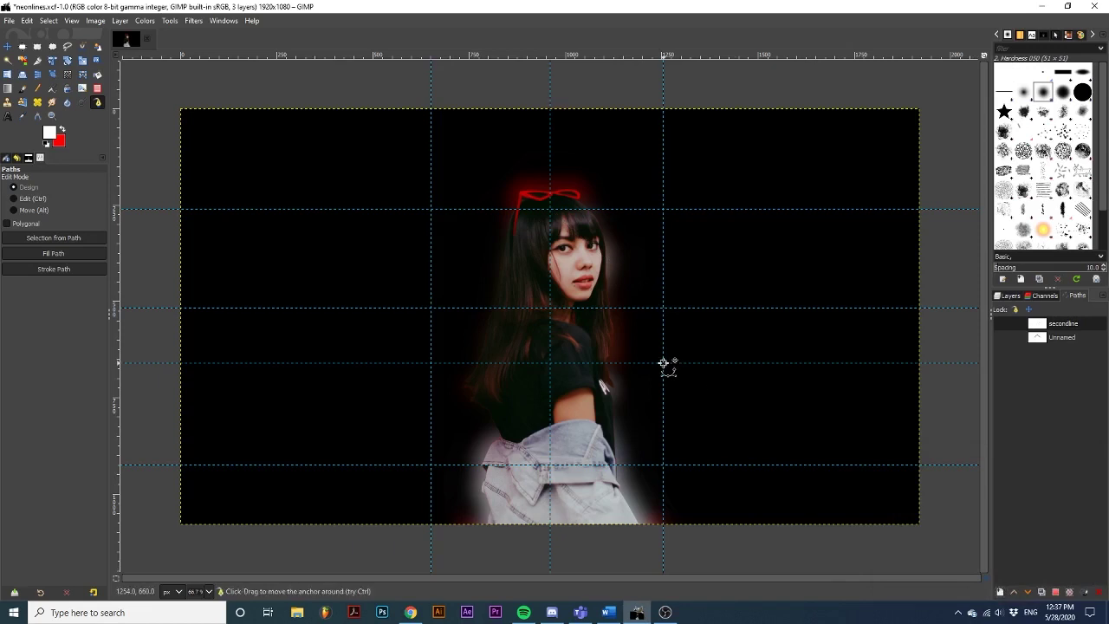
{"action": "left_click", "coordinate": [549, 465]}
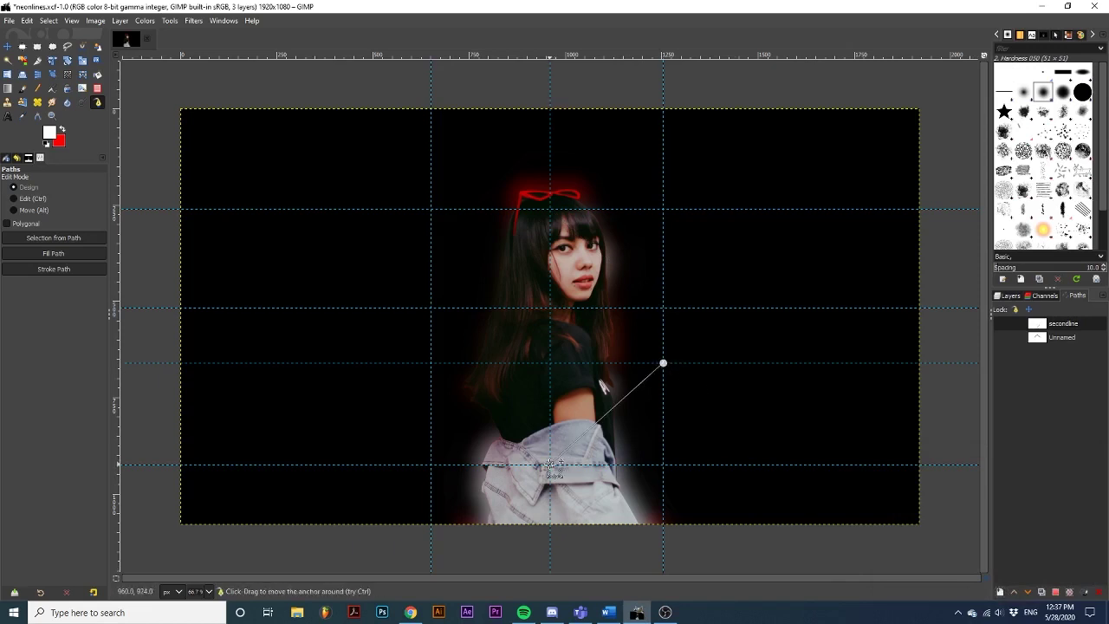
{"action": "left_click", "coordinate": [431, 363]}
Add transparent layers named Linecolor1, LineHighlight1 and WhiteLine1
{"action": "left_click", "coordinate": [1018, 299]}
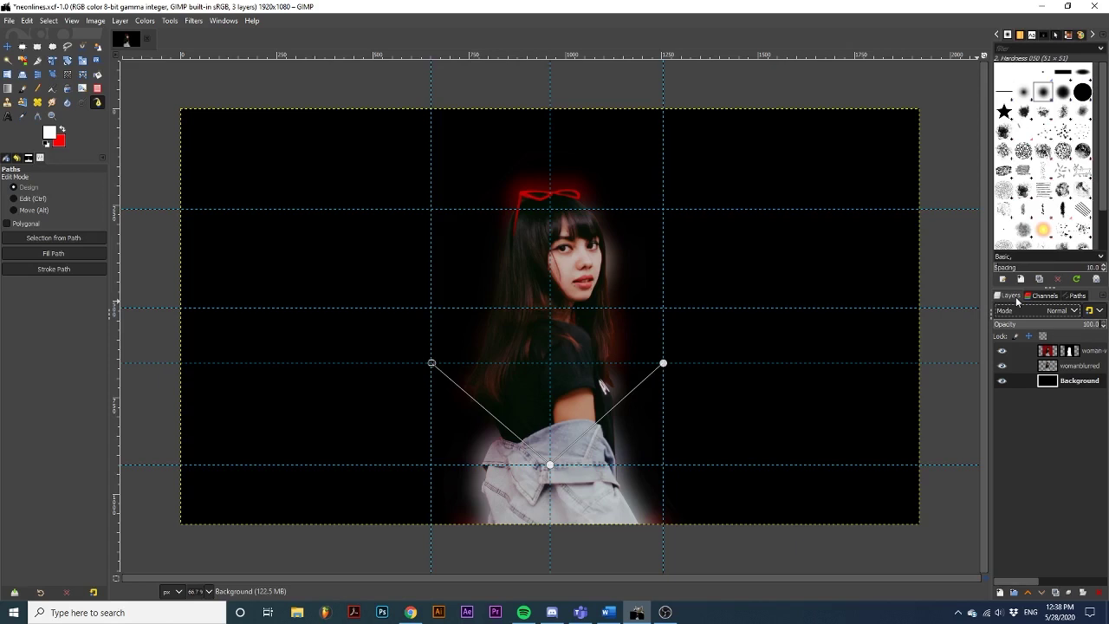
{"action": "left_click", "coordinate": [1000, 592]}
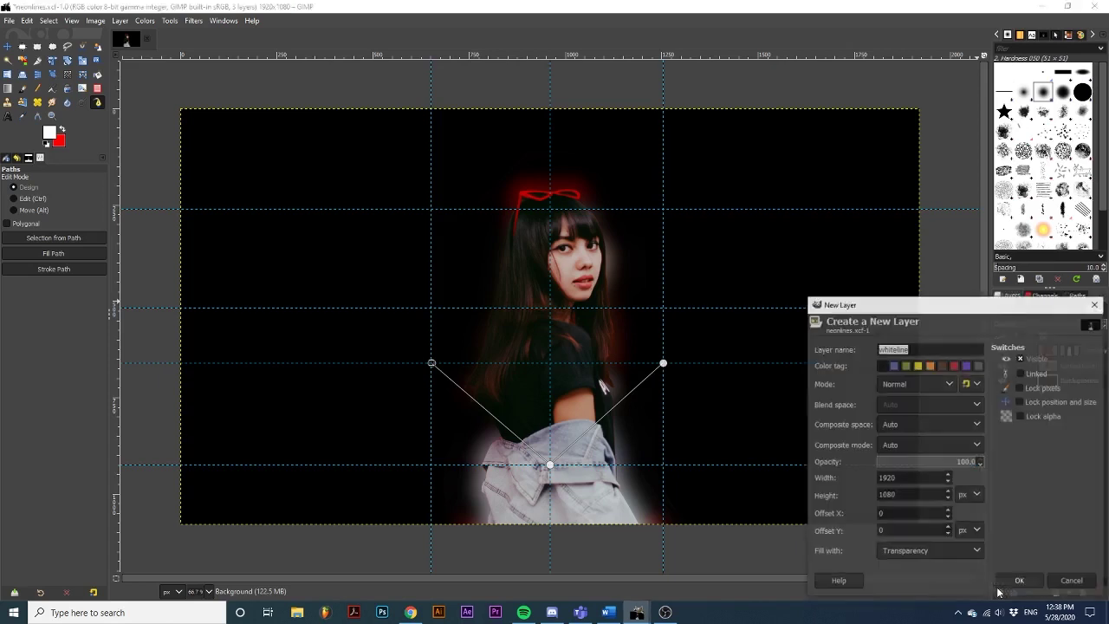
{"action": "type", "text": "Linecolor1"}
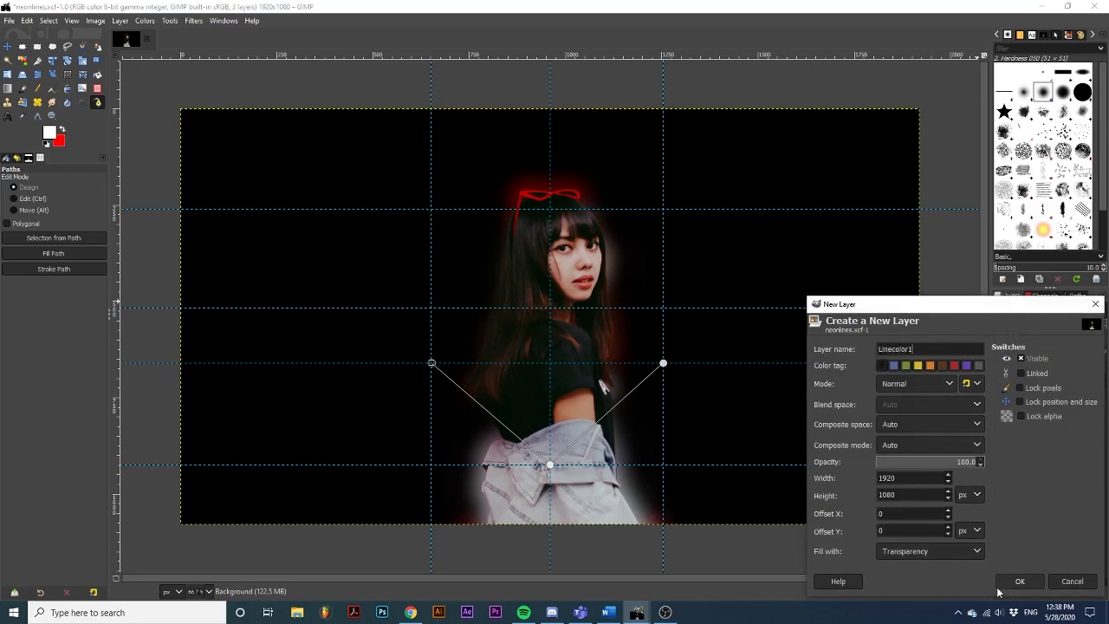
{"action": "left_click", "coordinate": [1027, 584]}
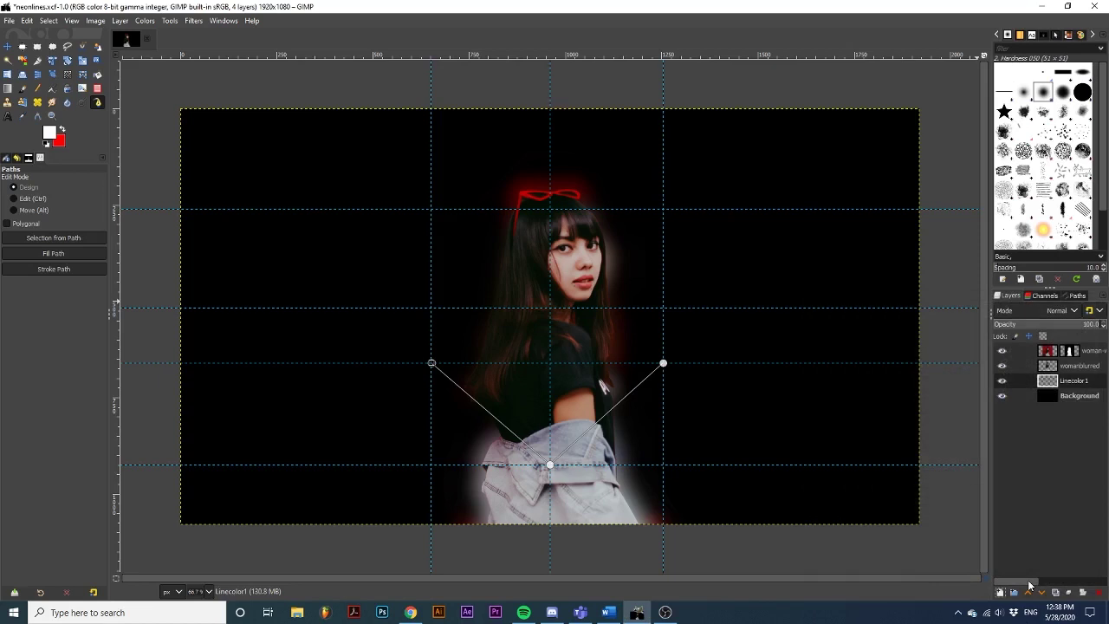
{"action": "left_click", "coordinate": [1001, 592]}
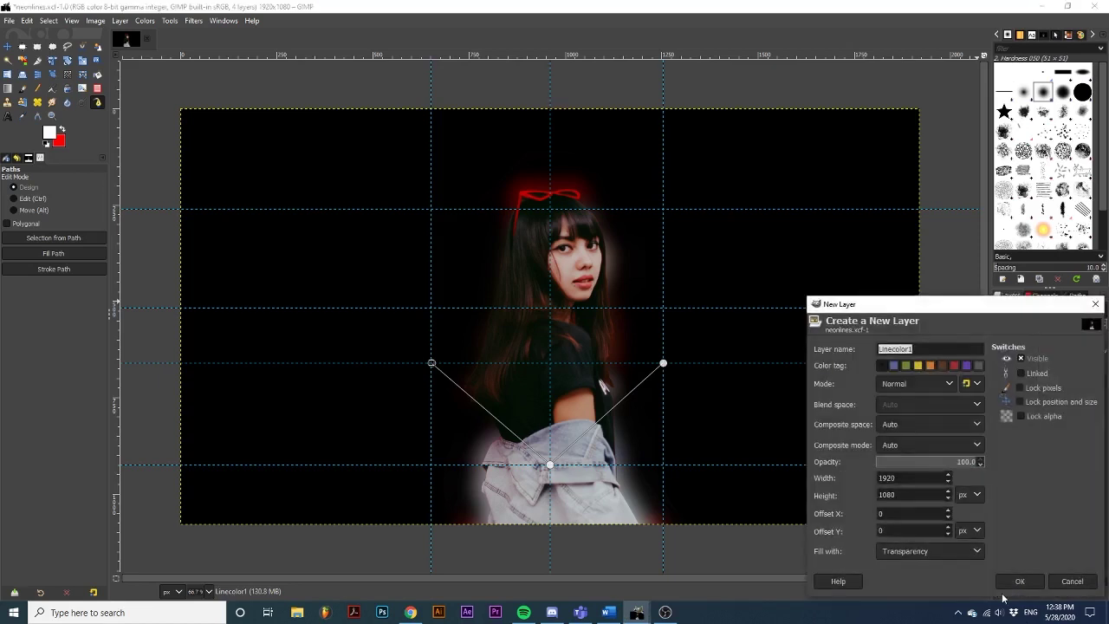
{"action": "type", "text": "LineHighlight1"}
{"action": "left_click", "coordinate": [1022, 580]}
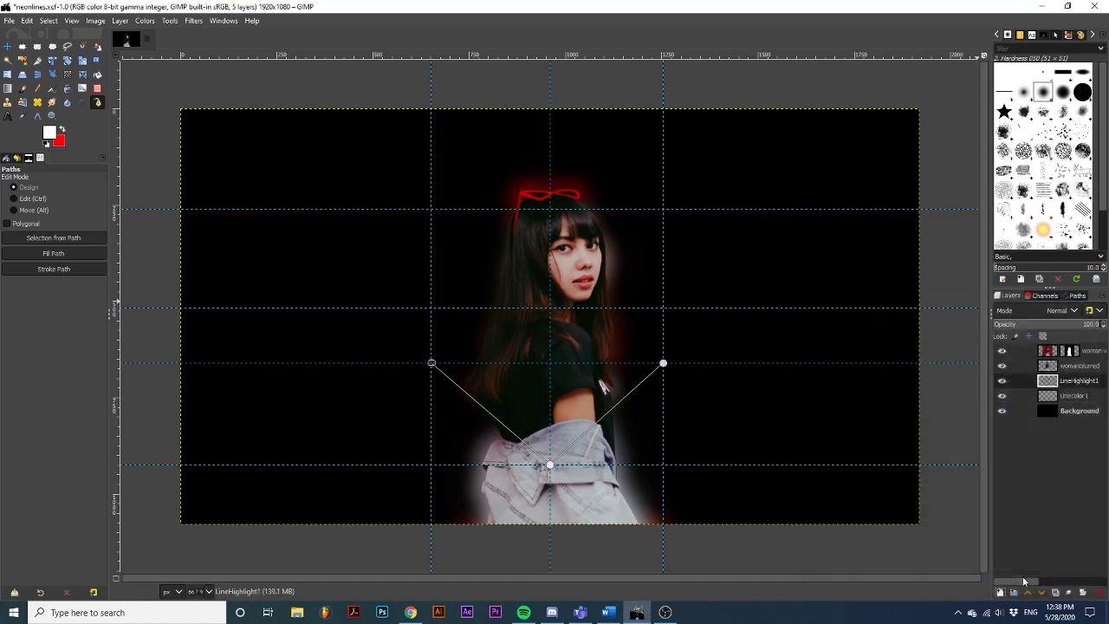
{"action": "left_click", "coordinate": [999, 593]}
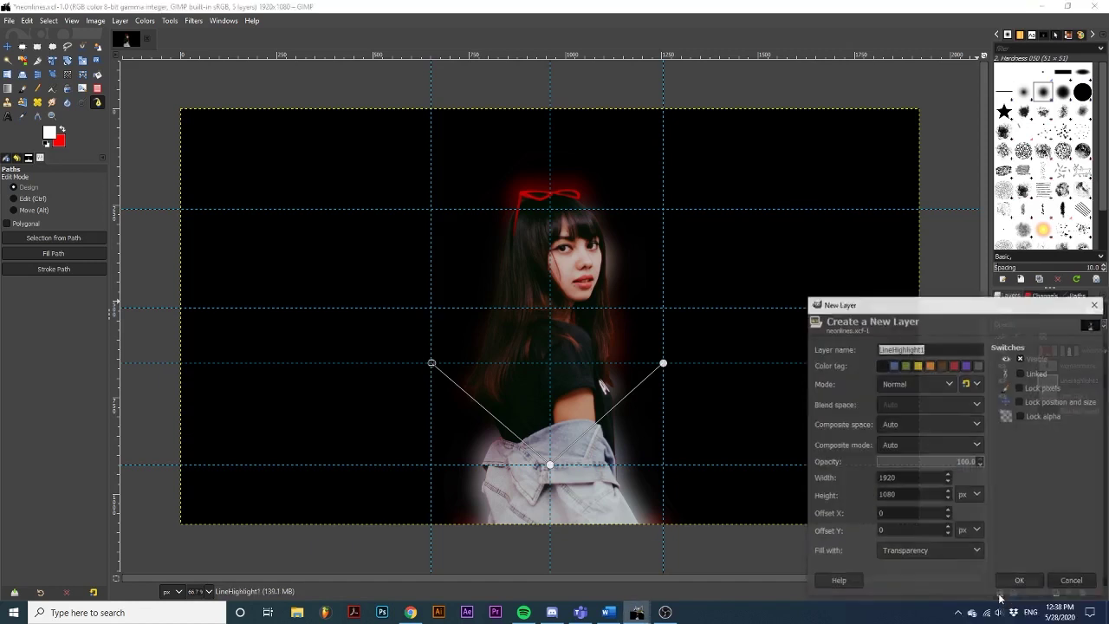
{"action": "type", "text": "White"}
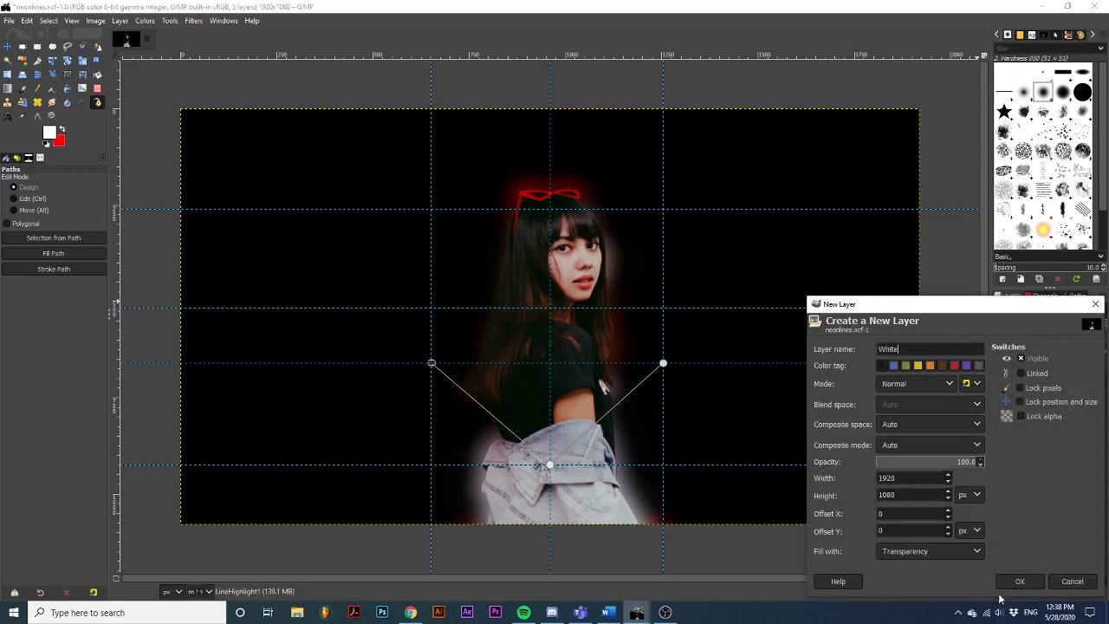
{"action": "type", "text": "Line1"}
{"action": "left_click", "coordinate": [1030, 585]}
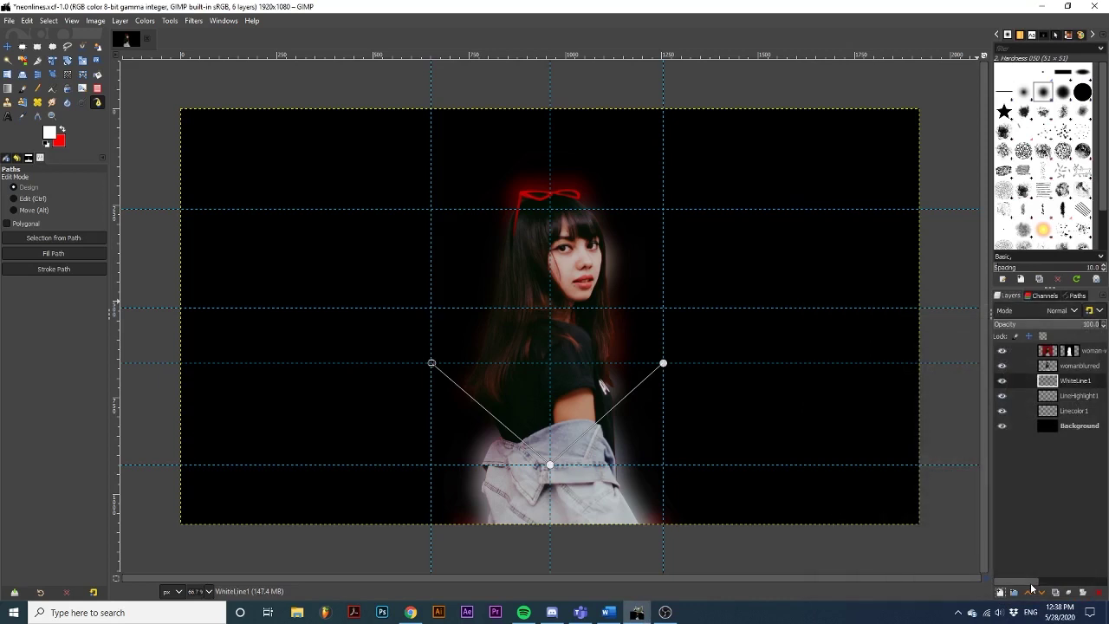
Add transparent layers named LineColor2, LineHighlight2 and WhiteLine2
{"action": "left_click", "coordinate": [1001, 592]}
{"action": "type", "text": "Li"}
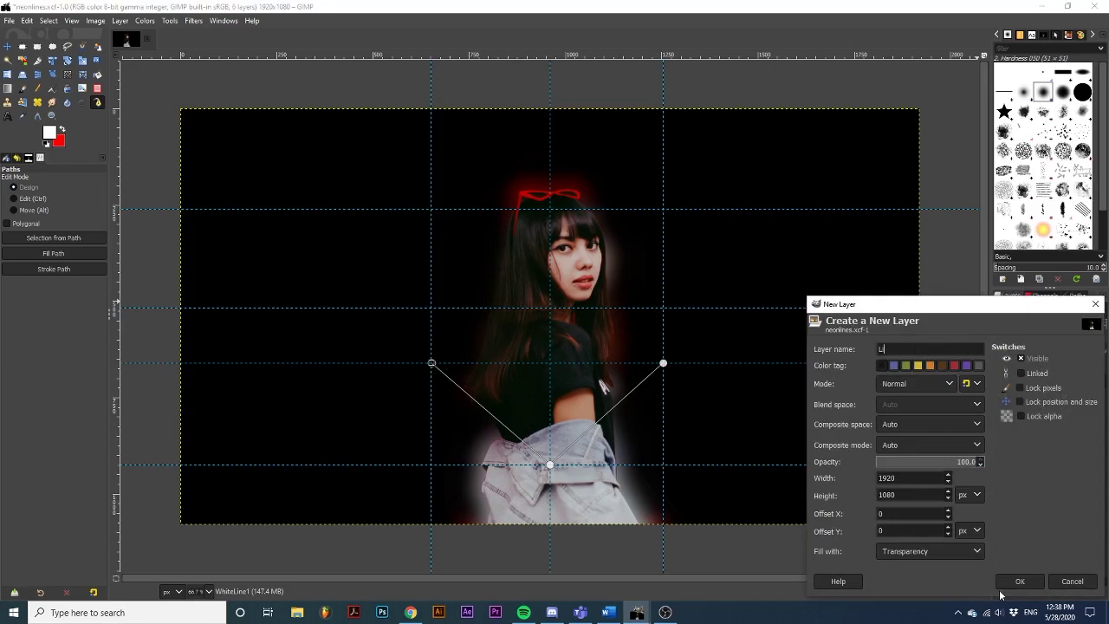
{"action": "type", "text": "neColor2"}
{"action": "key", "text": "Return"}
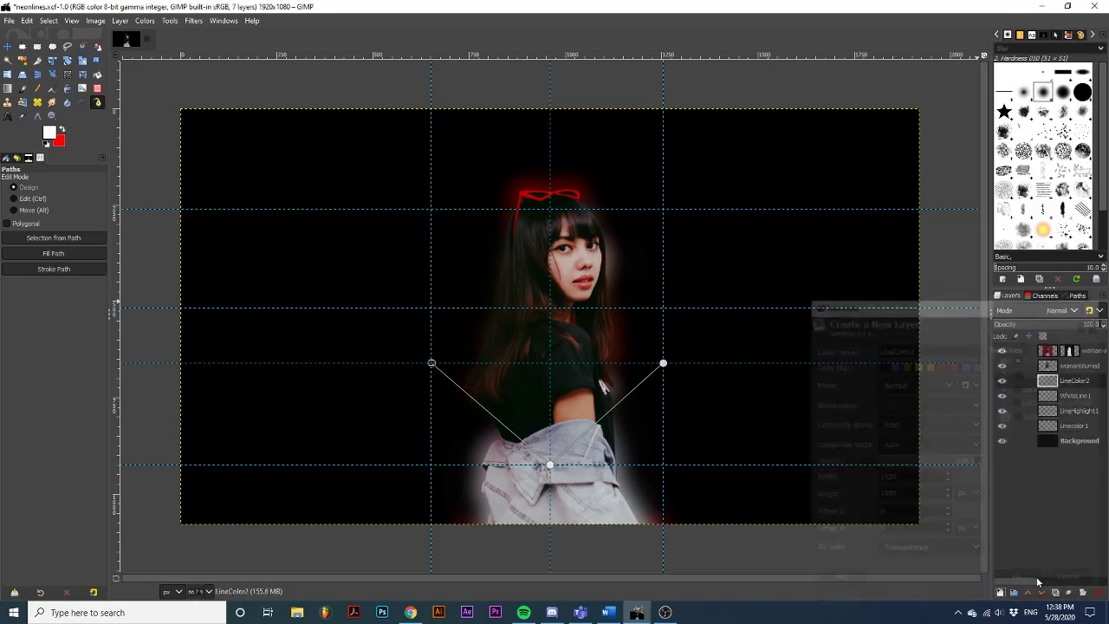
{"action": "left_click", "coordinate": [1000, 591]}
{"action": "type", "text": "LineHi"}
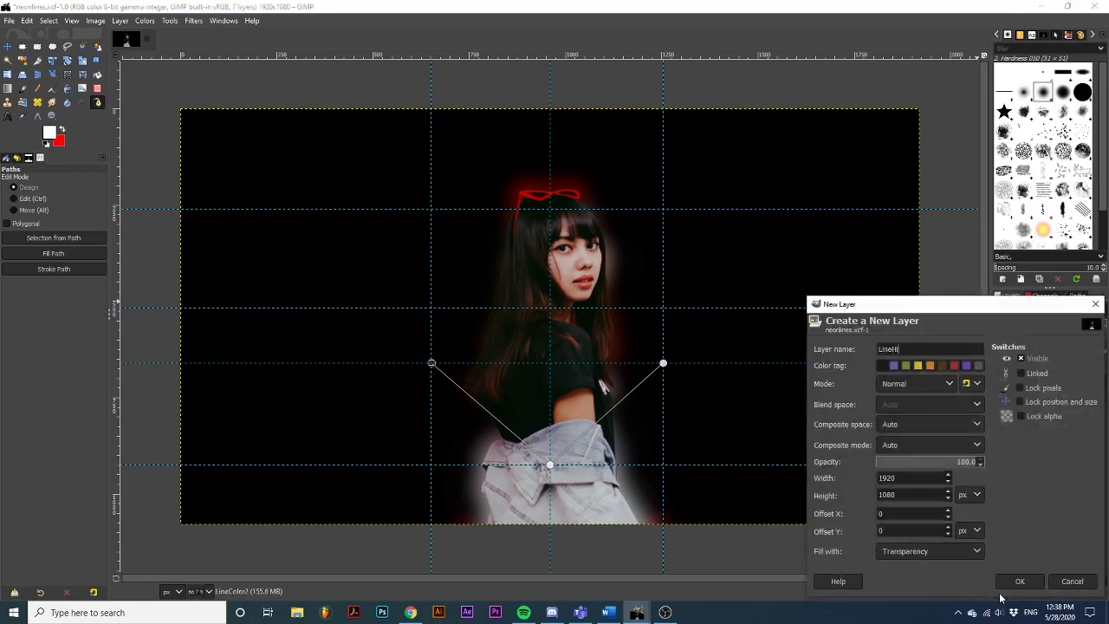
{"action": "type", "text": "ghlight2"}
{"action": "key", "text": "Return"}
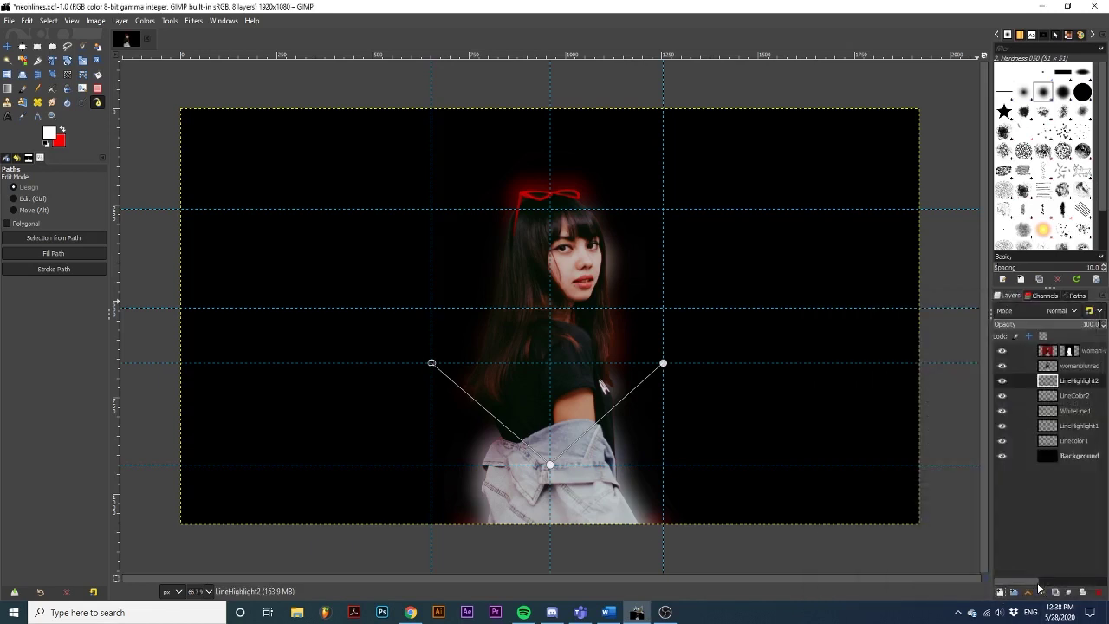
{"action": "left_click", "coordinate": [1002, 594]}
{"action": "type", "text": "WhiteL"}
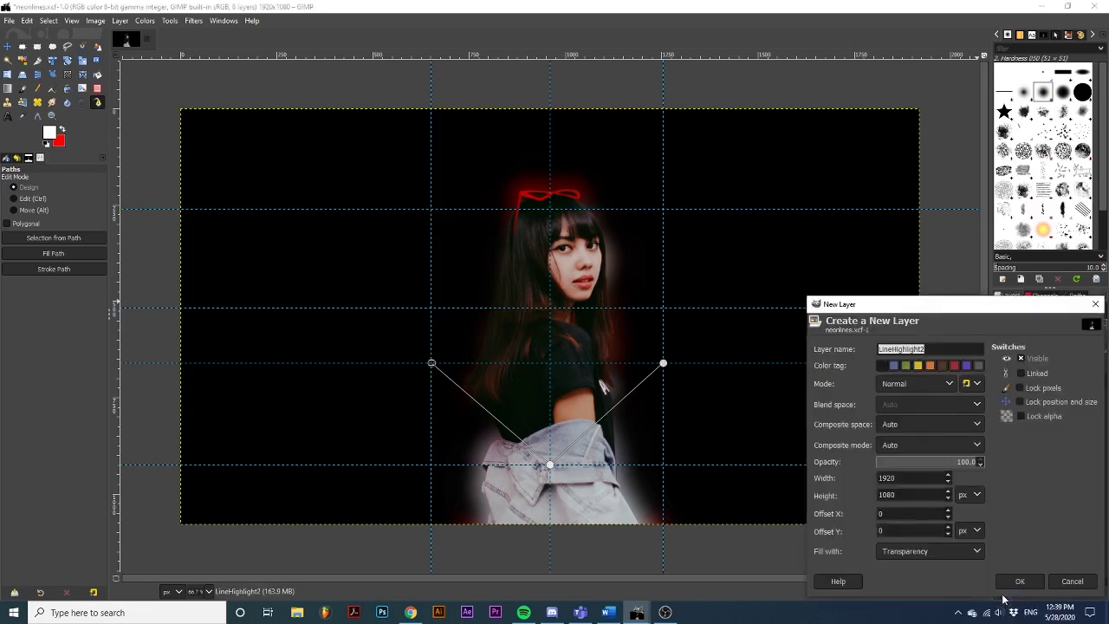
{"action": "type", "text": "ine2"}
{"action": "left_click", "coordinate": [1009, 586]}
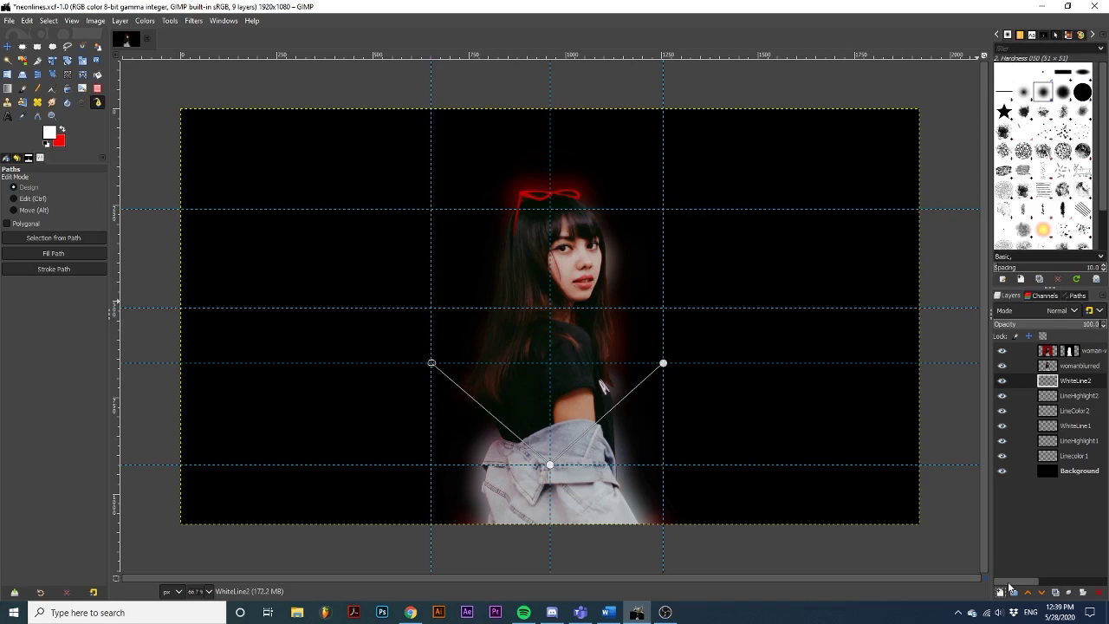
Create a layer group named Line1 and move Linecolor1, LineHighlight1 and WhiteLine1 into it
{"action": "left_click", "coordinate": [1013, 592]}
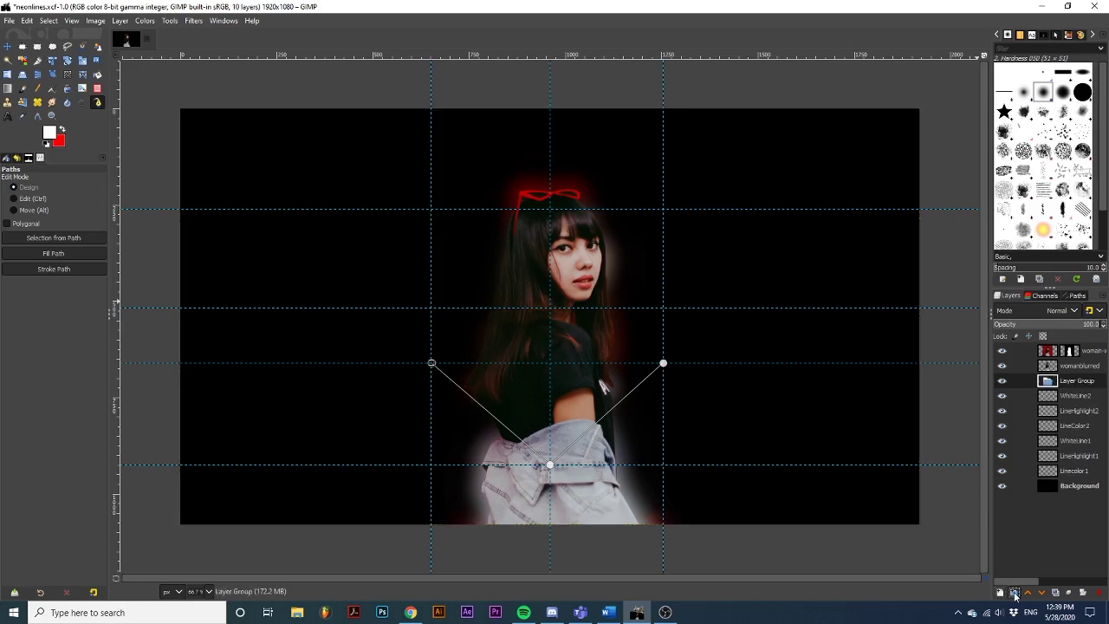
{"action": "double_click", "coordinate": [1074, 385]}
{"action": "type", "text": "Line1"}
{"action": "key", "text": "Return"}
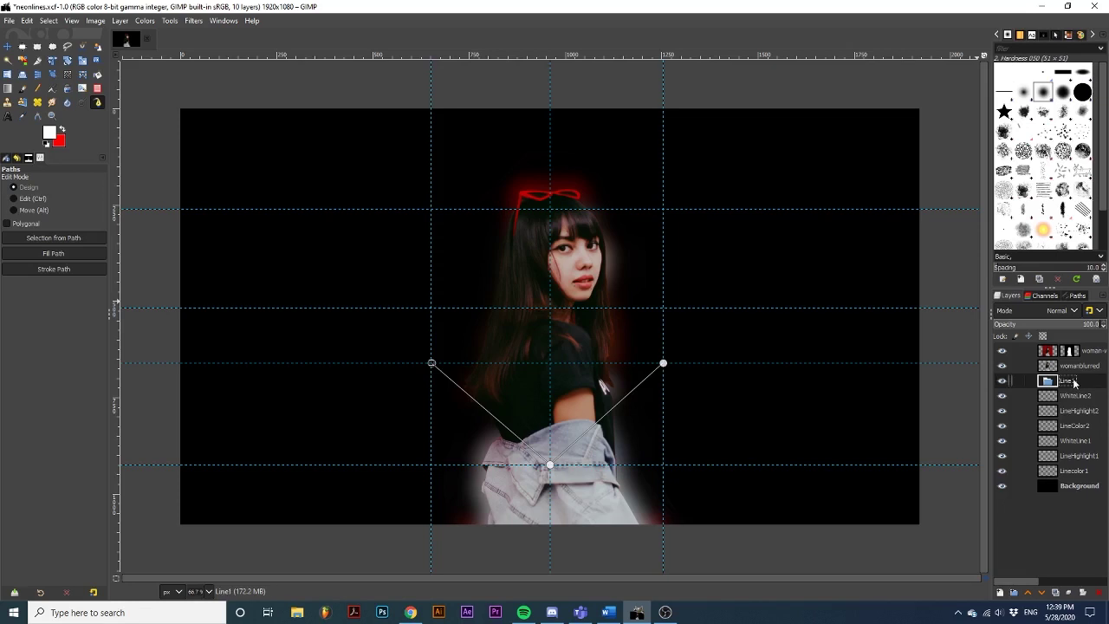
{"action": "left_click_drag", "start_coordinate": [1072, 471], "coordinate": [1051, 393]}
{"action": "left_click_drag", "start_coordinate": [1056, 471], "coordinate": [1053, 391]}
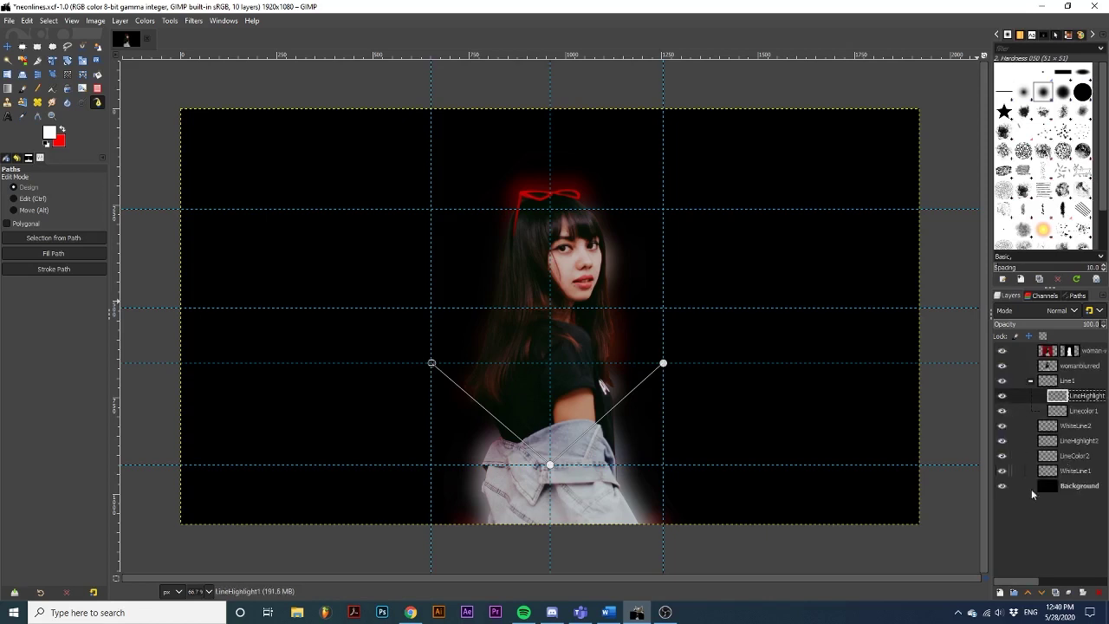
{"action": "left_click_drag", "start_coordinate": [1046, 470], "coordinate": [1053, 394]}
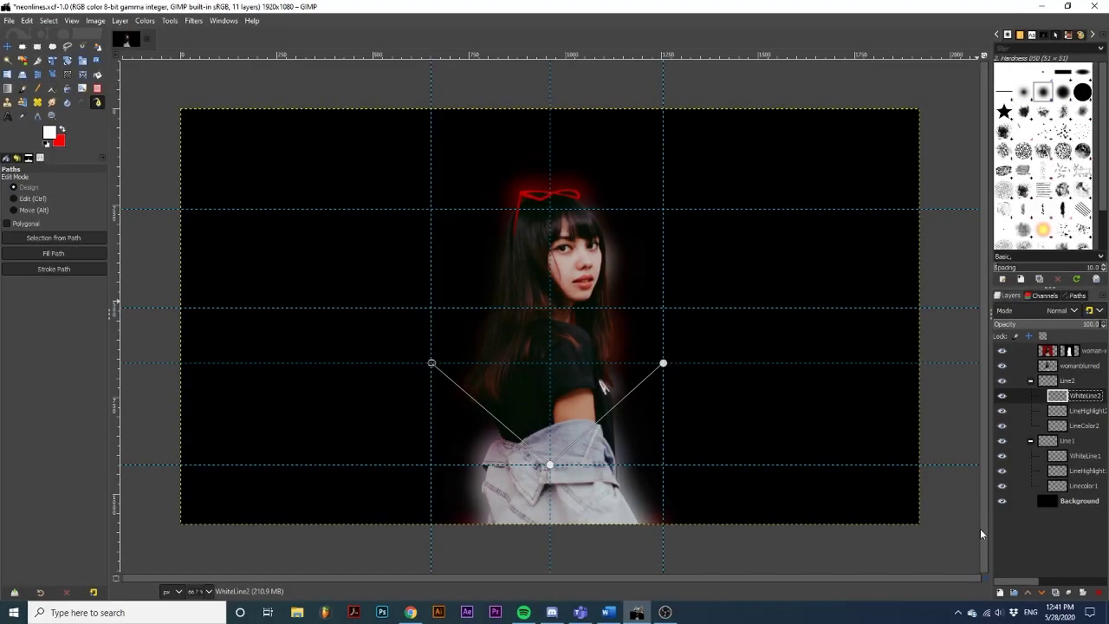
{"action": "left_click", "coordinate": [1077, 298]}
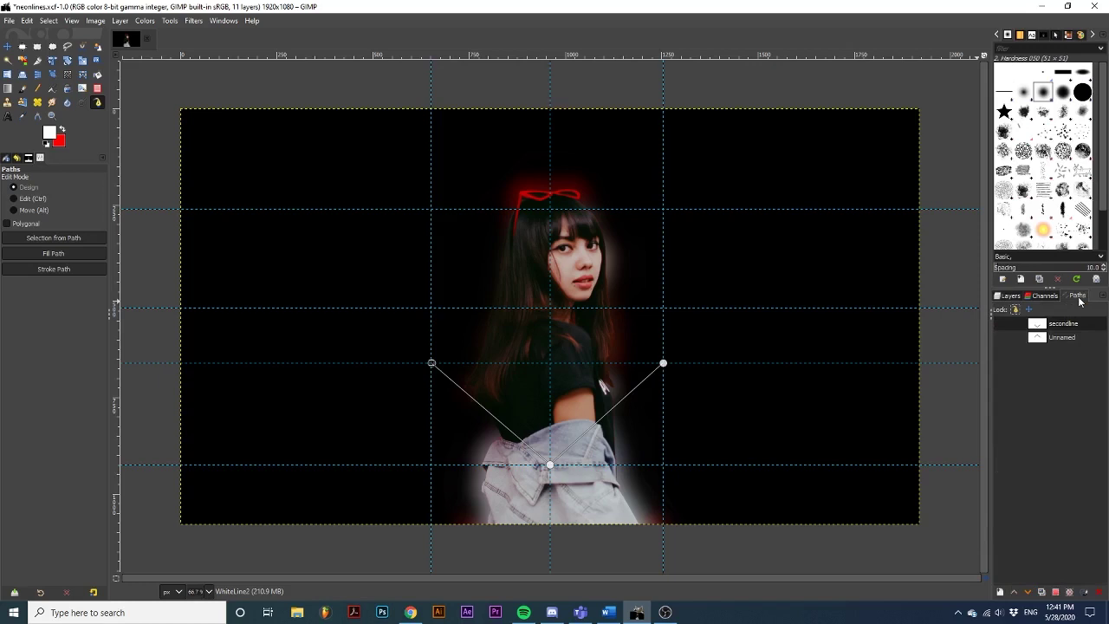
Turn on visibility of the secondline path and select it on the canvas
{"action": "left_click", "coordinate": [1002, 324]}
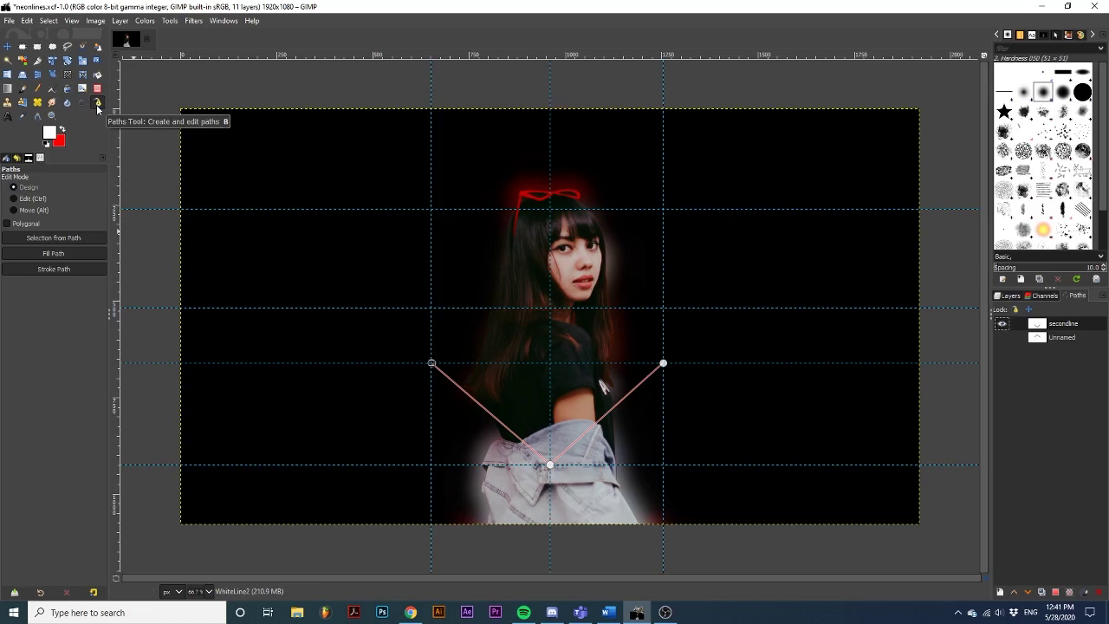
{"action": "left_click", "coordinate": [645, 384]}
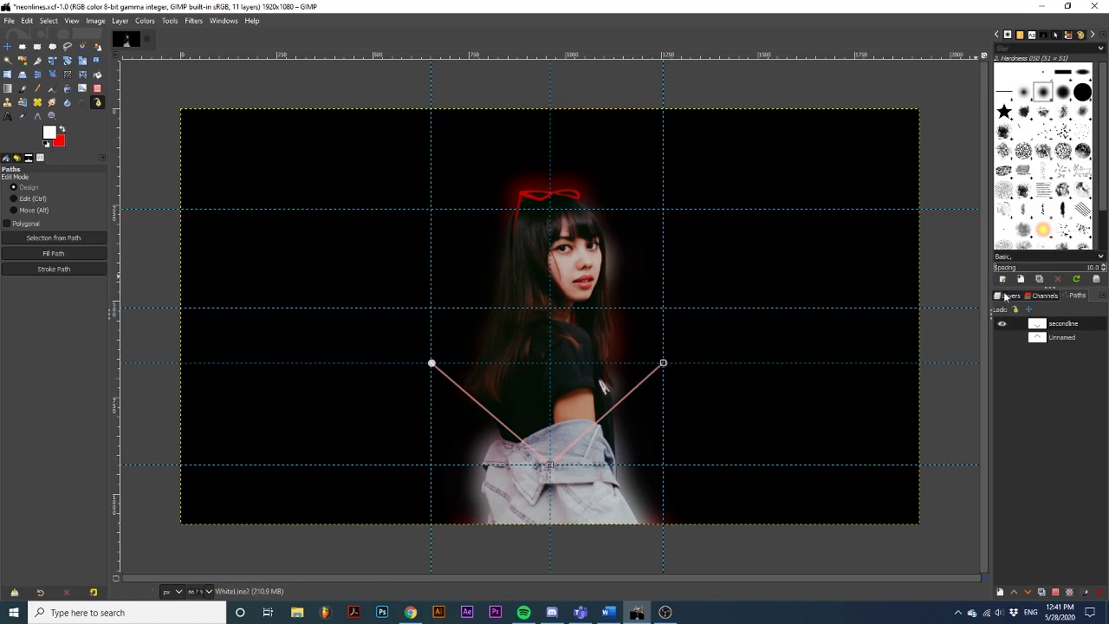
On Linecolor1, stroke the secondline path with red foreground, 30 px width and round caps
{"action": "left_click", "coordinate": [1005, 295]}
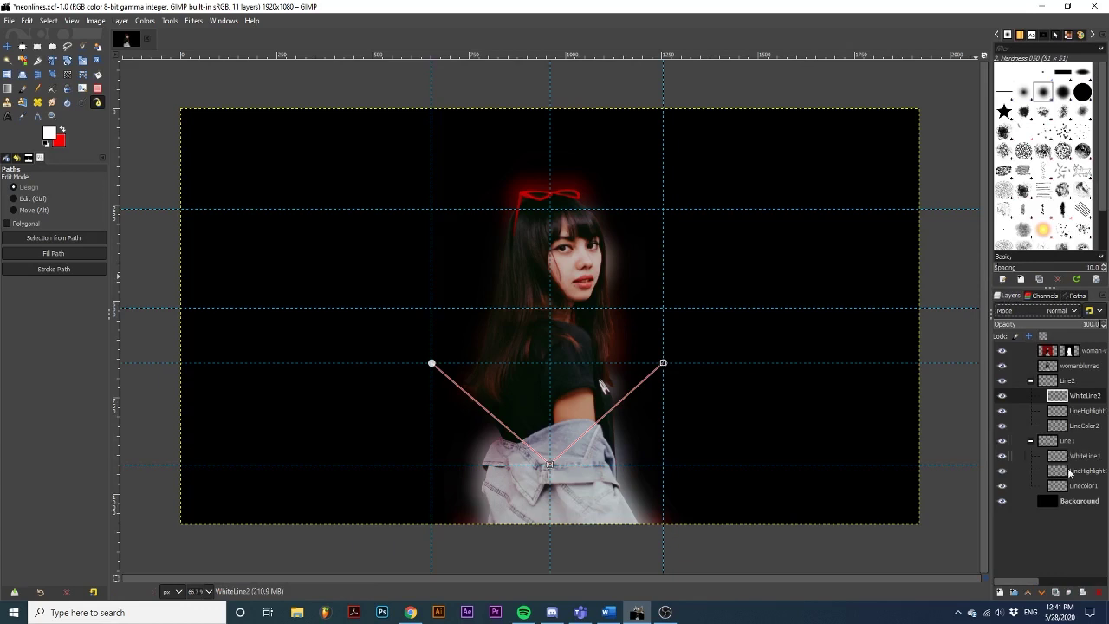
{"action": "left_click", "coordinate": [1058, 487]}
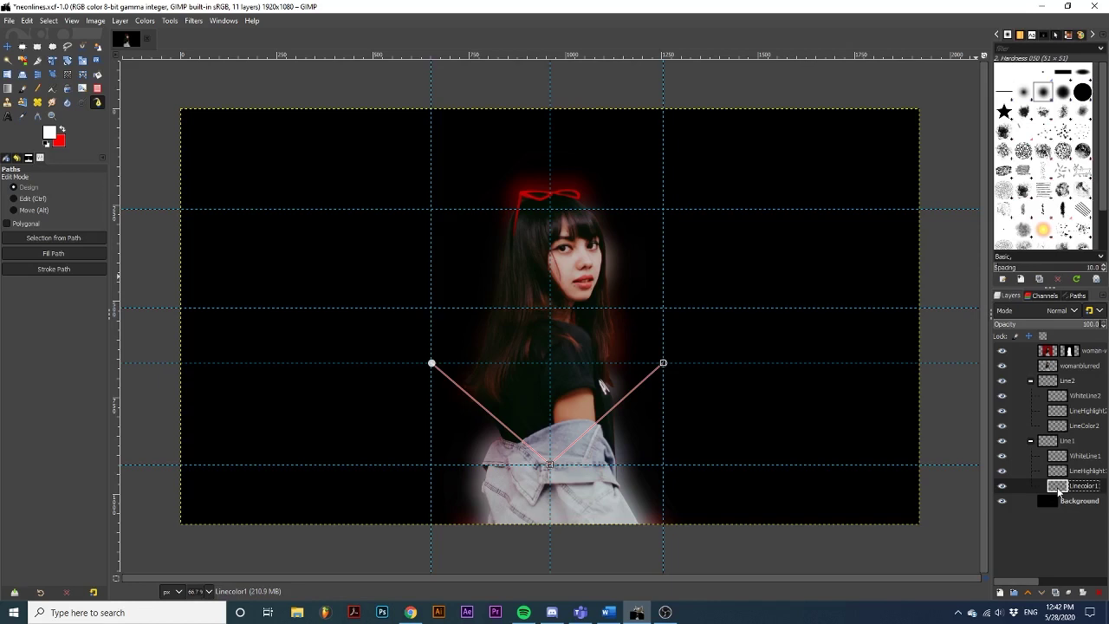
{"action": "left_click", "coordinate": [62, 129]}
{"action": "left_click", "coordinate": [65, 270]}
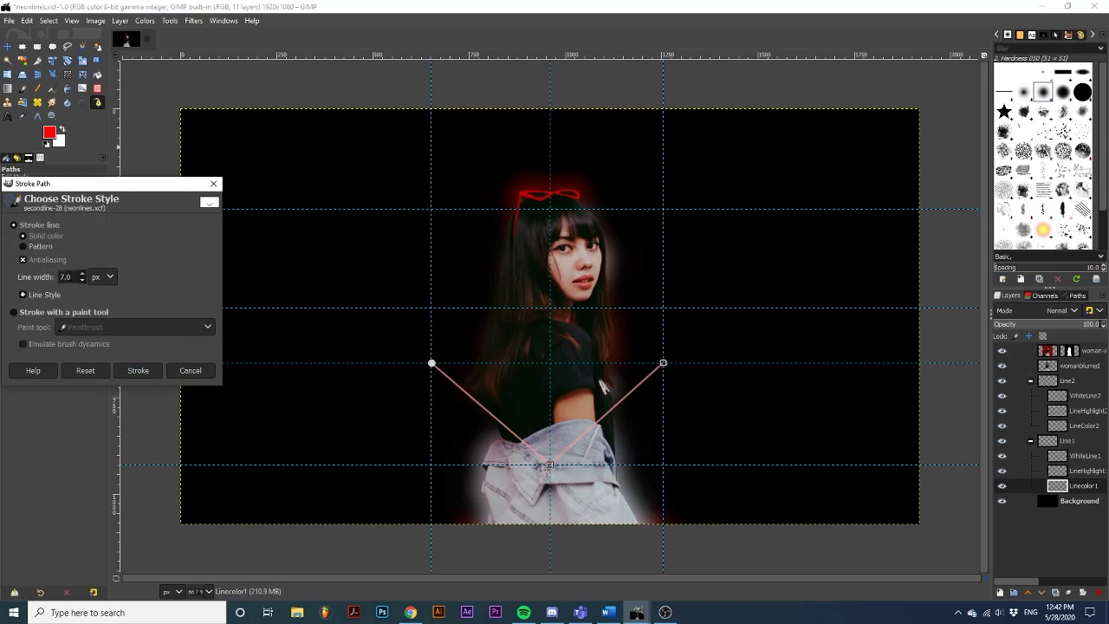
{"action": "double_click", "coordinate": [59, 275]}
{"action": "type", "text": "30"}
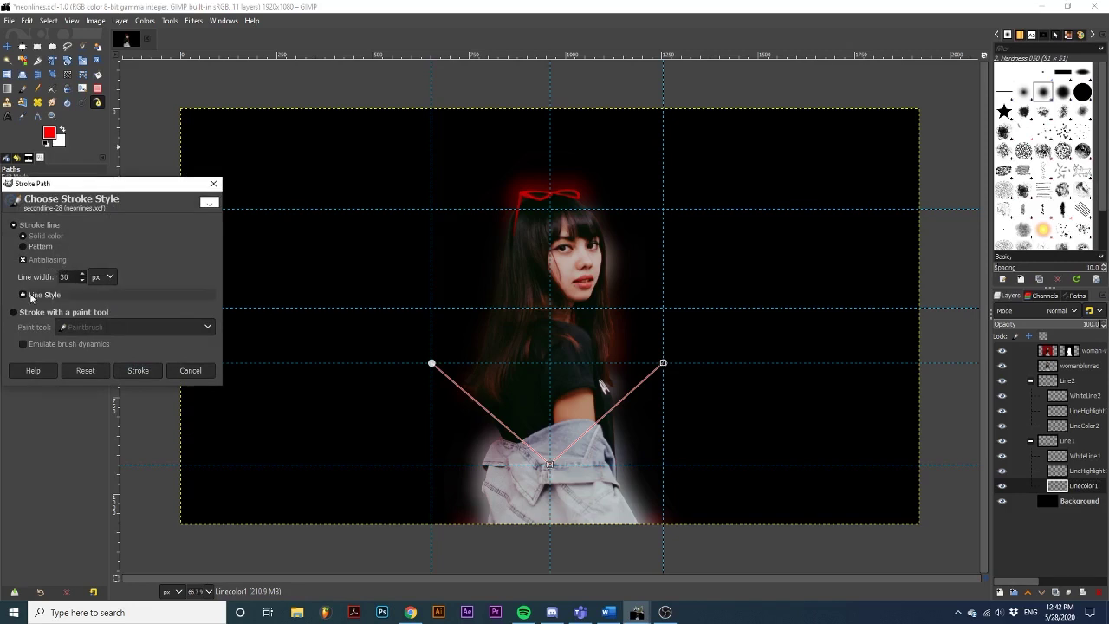
{"action": "left_click", "coordinate": [24, 295]}
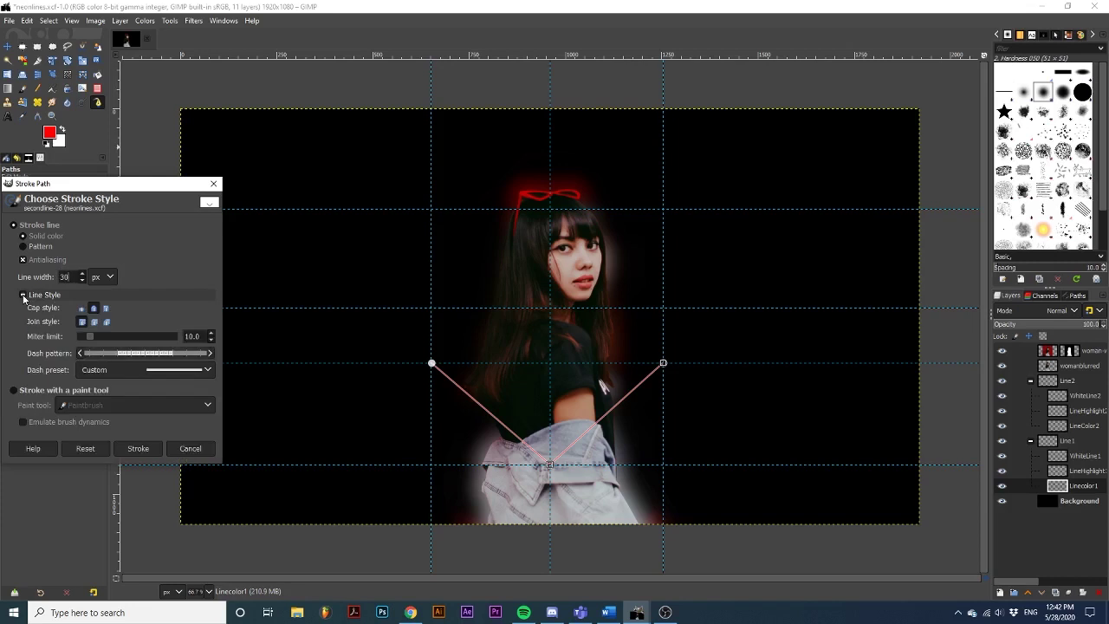
{"action": "left_click", "coordinate": [94, 310]}
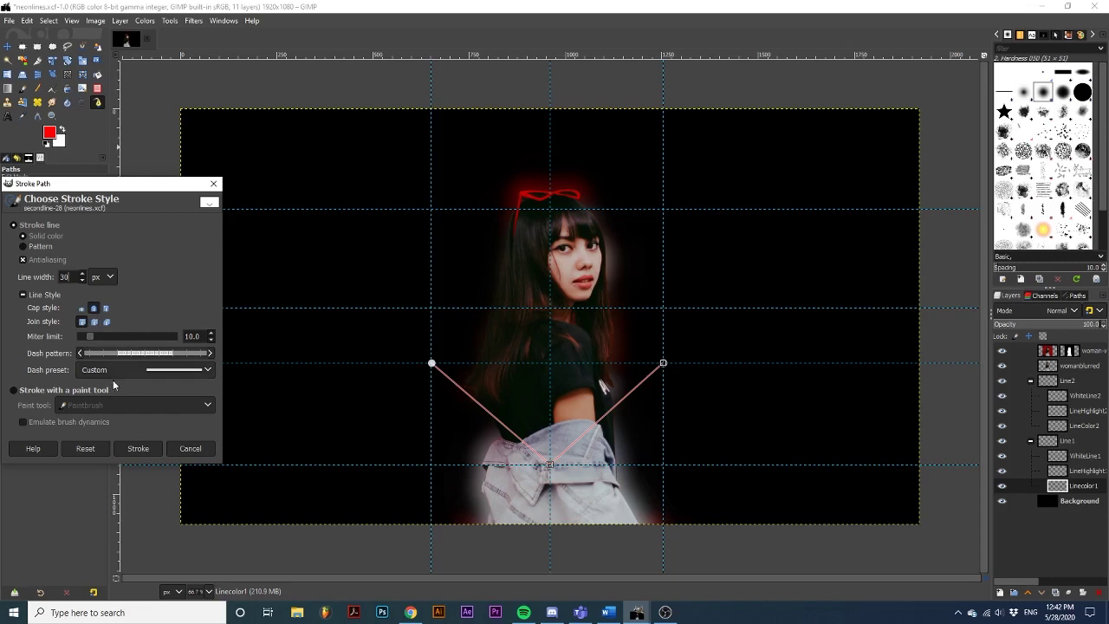
{"action": "left_click", "coordinate": [128, 448]}
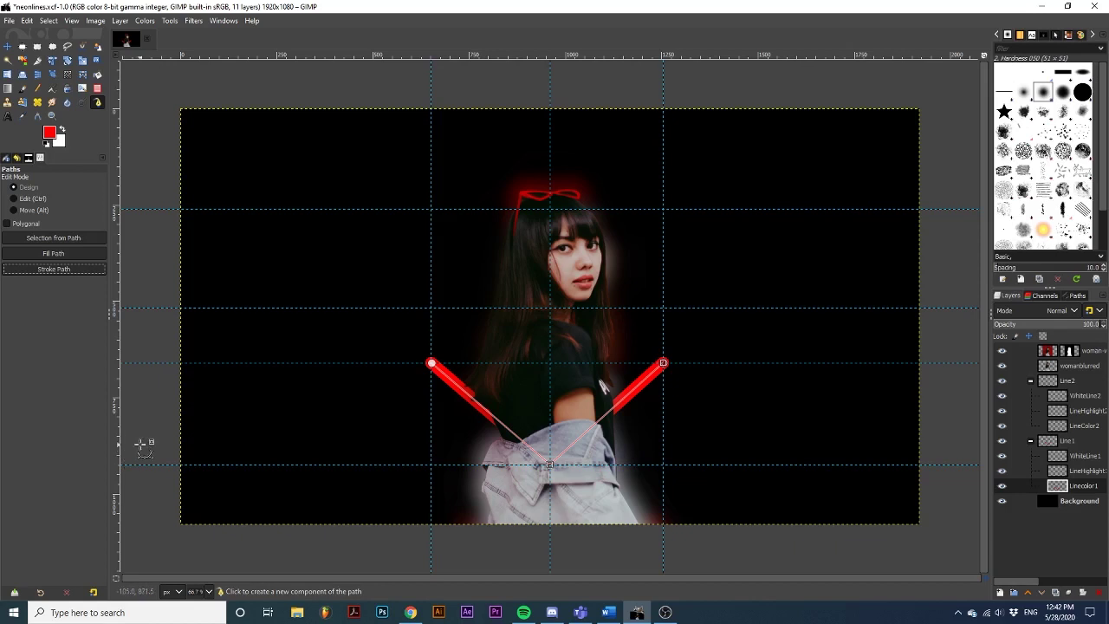
Stroke the path in white at 5 px width on the LineHighlight1 layer
{"action": "left_click", "coordinate": [1083, 471]}
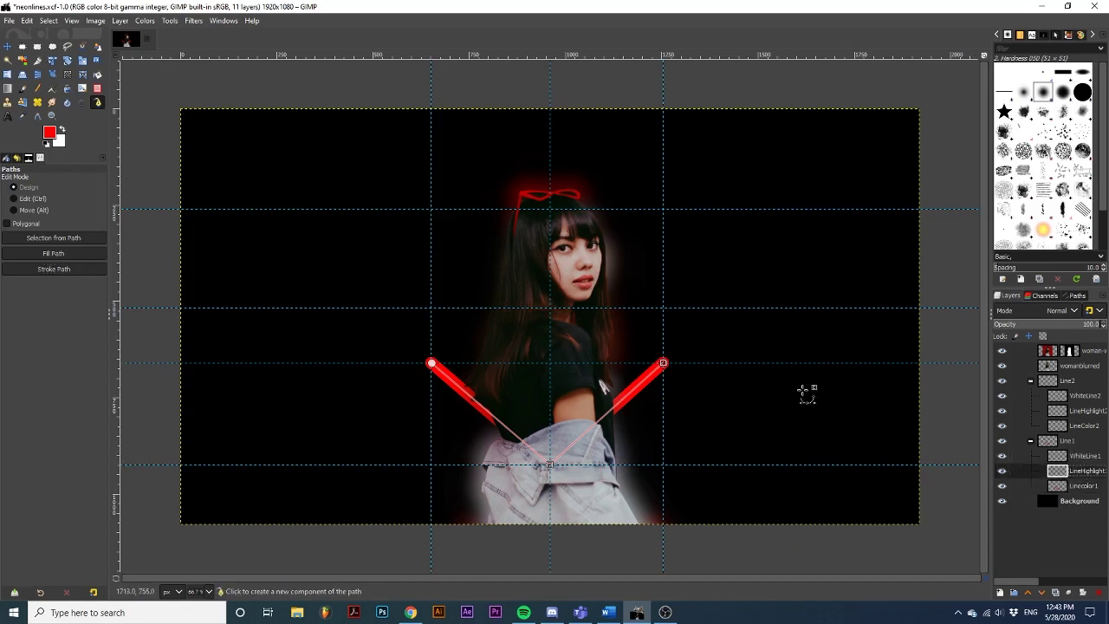
{"action": "left_click", "coordinate": [61, 129]}
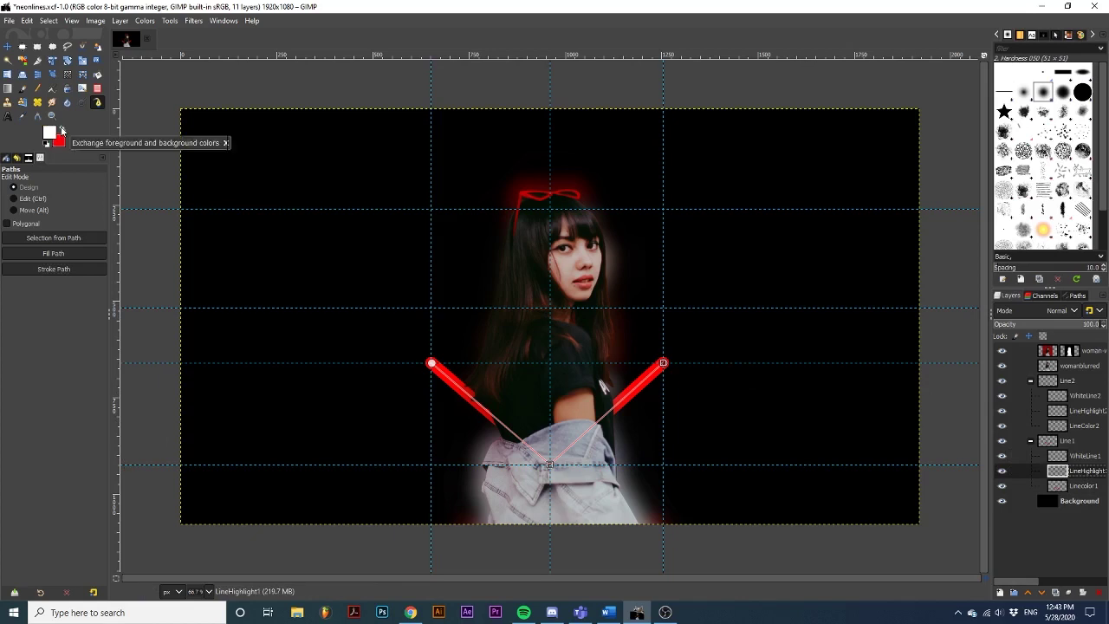
{"action": "left_click", "coordinate": [50, 269]}
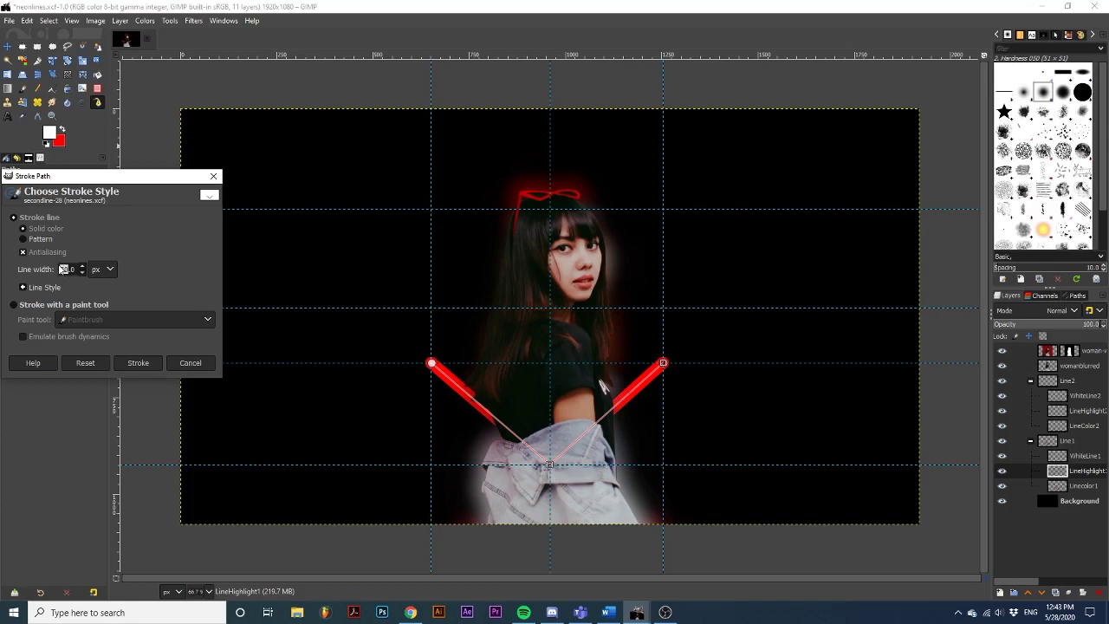
{"action": "type", "text": "5"}
{"action": "left_click", "coordinate": [150, 361]}
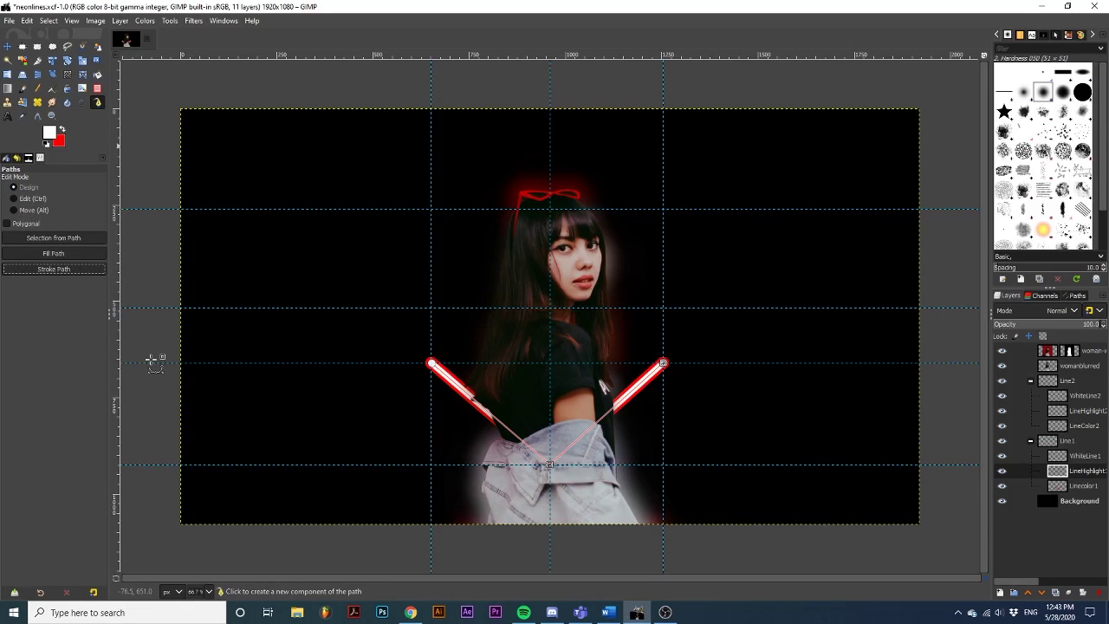
Stroke the path again at 5 px width on the WhiteLine1 layer
{"action": "left_click", "coordinate": [1071, 455]}
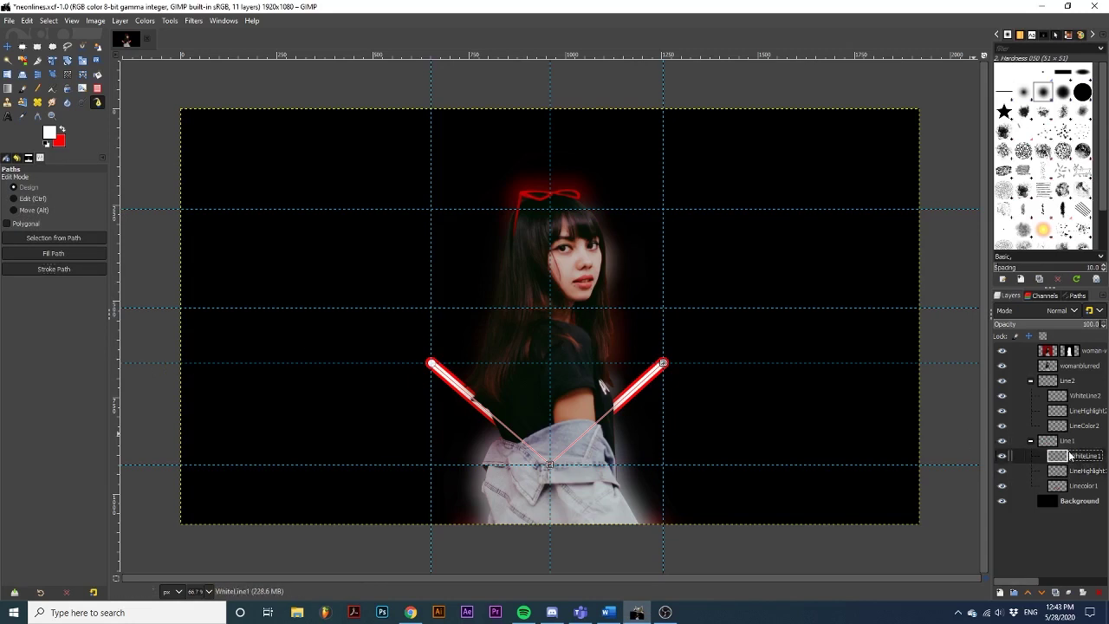
{"action": "left_click", "coordinate": [92, 270]}
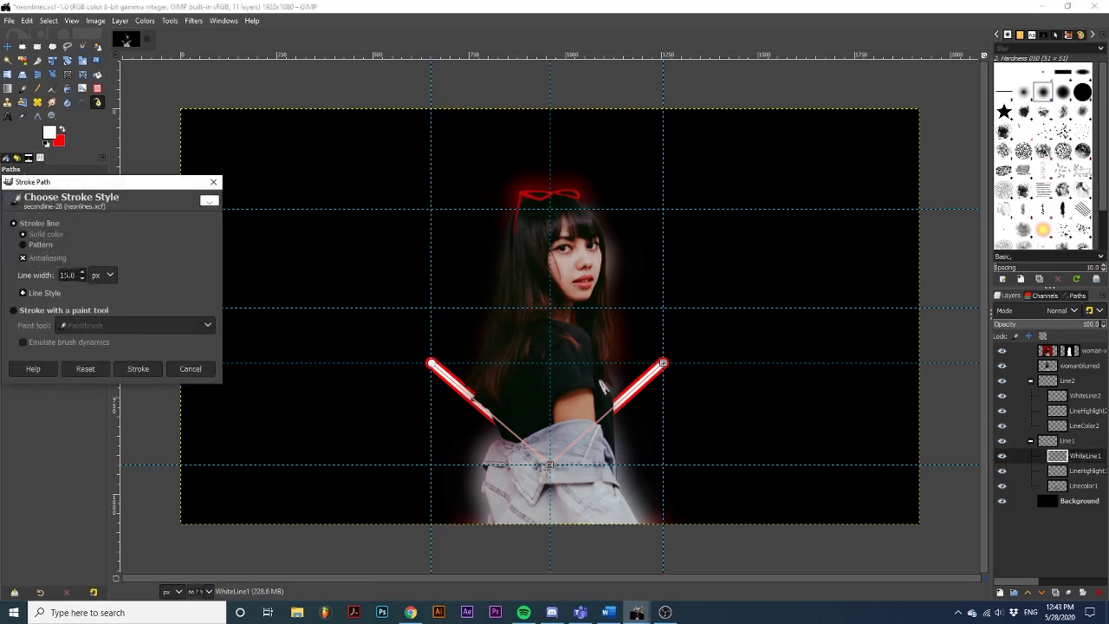
{"action": "double_click", "coordinate": [65, 275]}
{"action": "type", "text": "5"}
{"action": "left_click", "coordinate": [147, 368]}
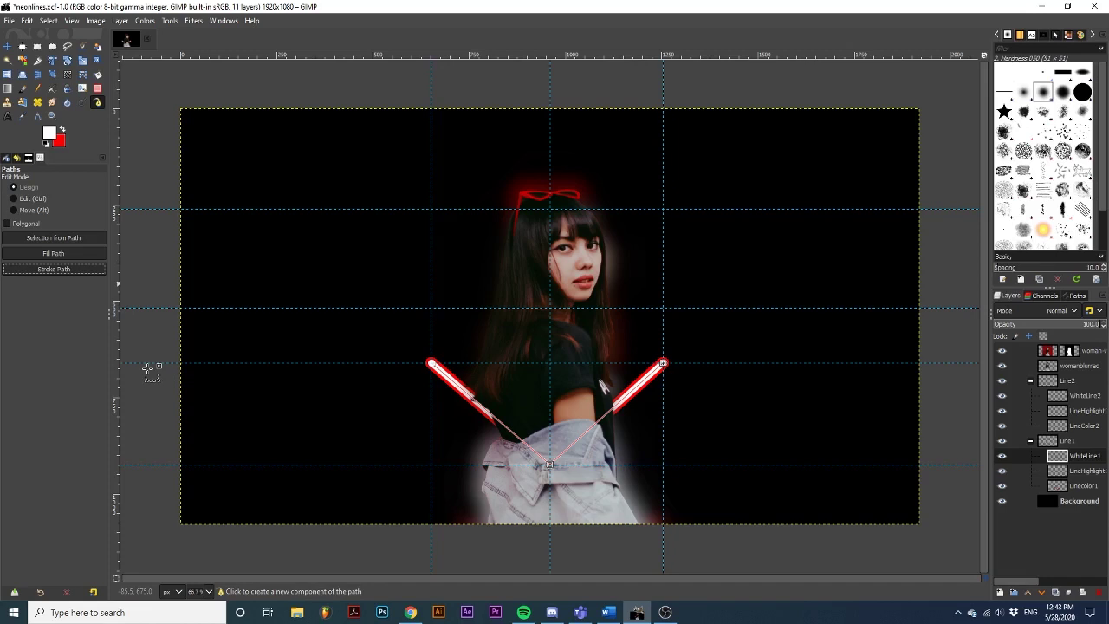
Apply a strong Gaussian Blur to the Linecolor1 layer to widen the red glow
{"action": "left_click", "coordinate": [1069, 487]}
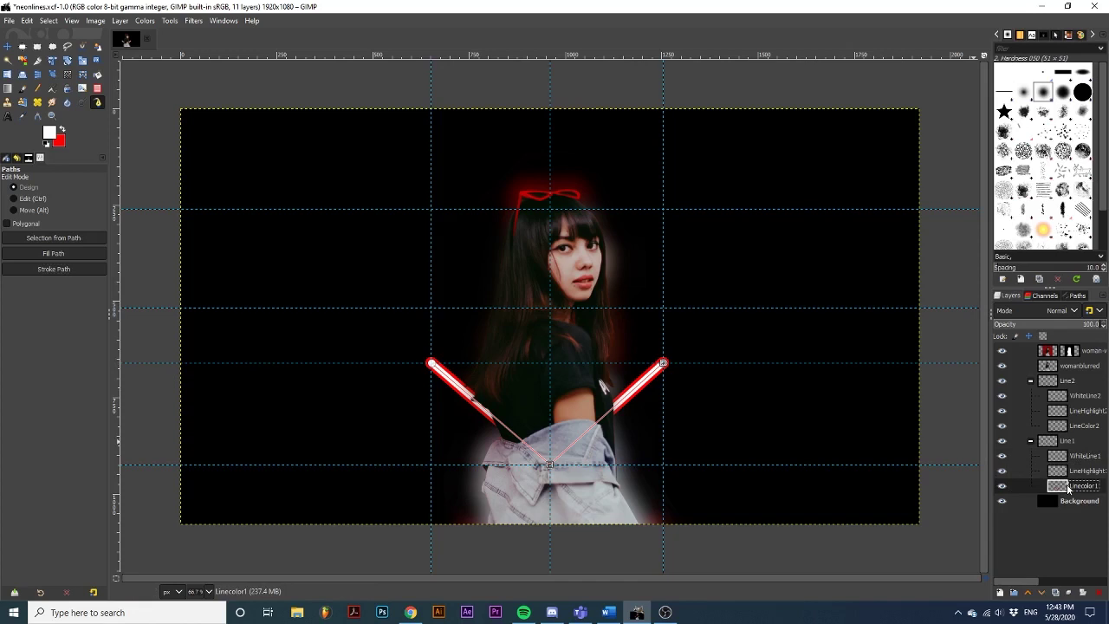
{"action": "left_click", "coordinate": [191, 21]}
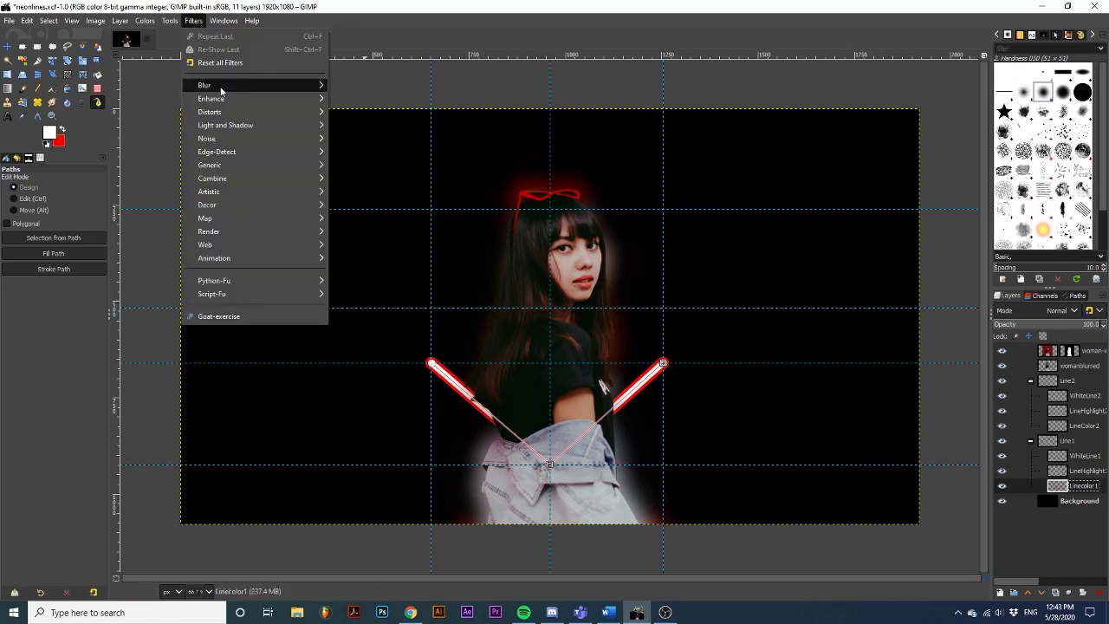
{"action": "mouse_move", "coordinate": [286, 85]}
{"action": "left_click", "coordinate": [359, 83]}
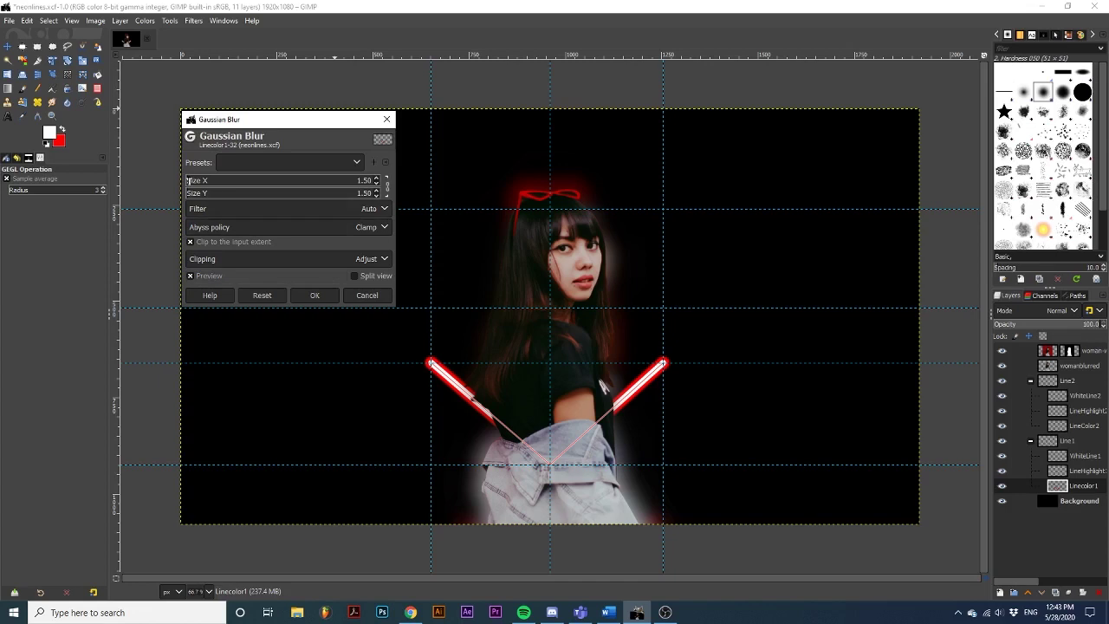
{"action": "left_click_drag", "start_coordinate": [194, 181], "coordinate": [204, 182]}
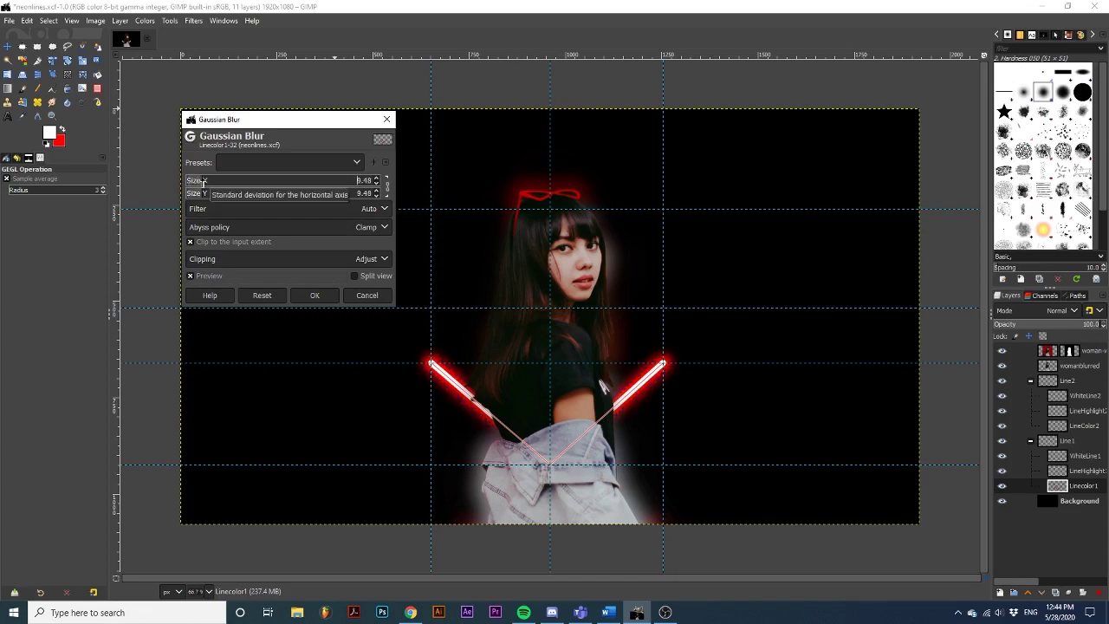
{"action": "left_click", "coordinate": [307, 294]}
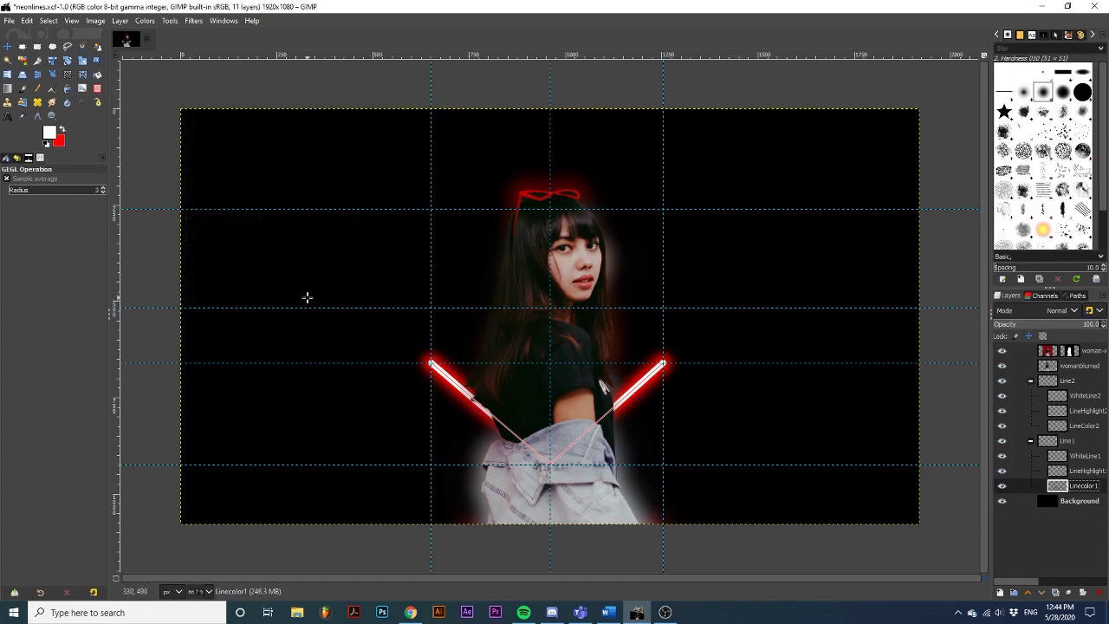
Apply a 3.63 Gaussian Blur to the LineHighlight1 layer
{"action": "left_click", "coordinate": [1077, 471]}
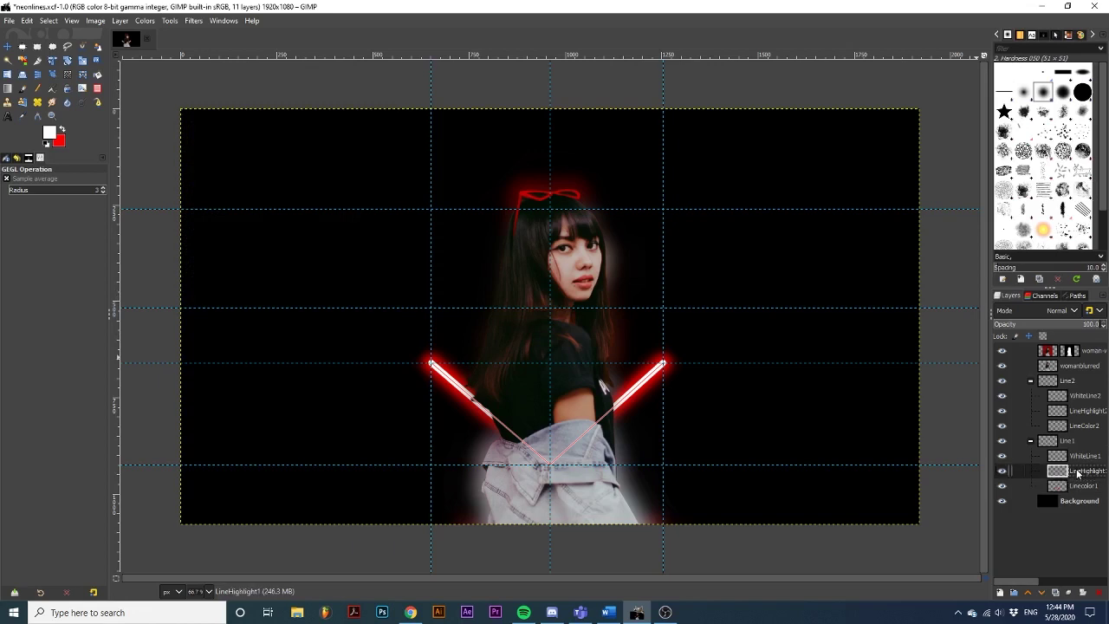
{"action": "left_click", "coordinate": [193, 21]}
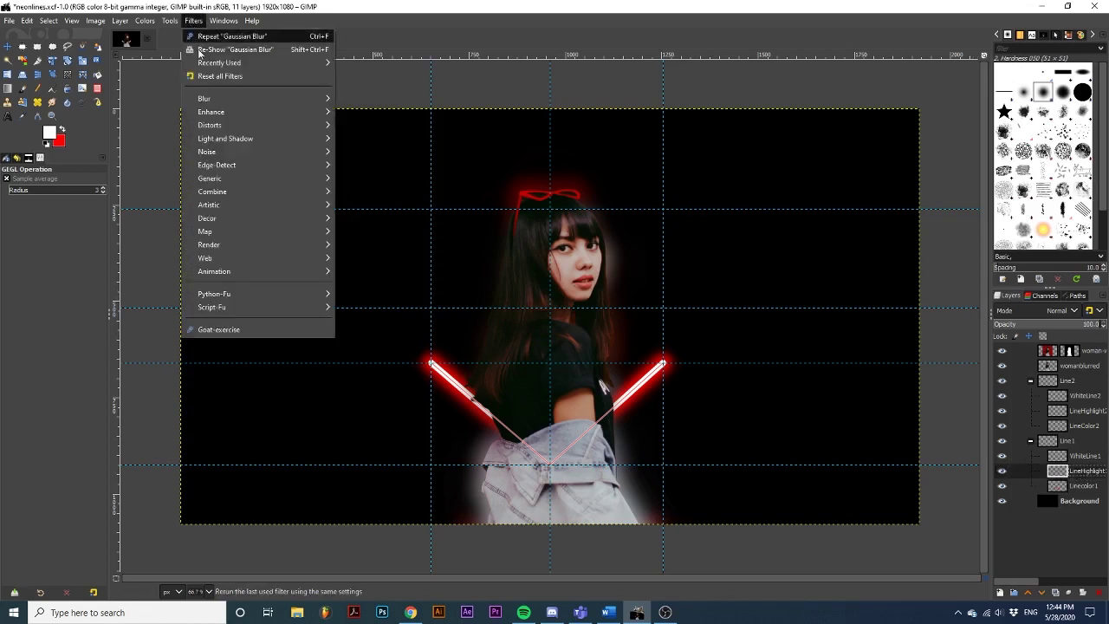
{"action": "mouse_move", "coordinate": [260, 98]}
{"action": "left_click", "coordinate": [355, 95]}
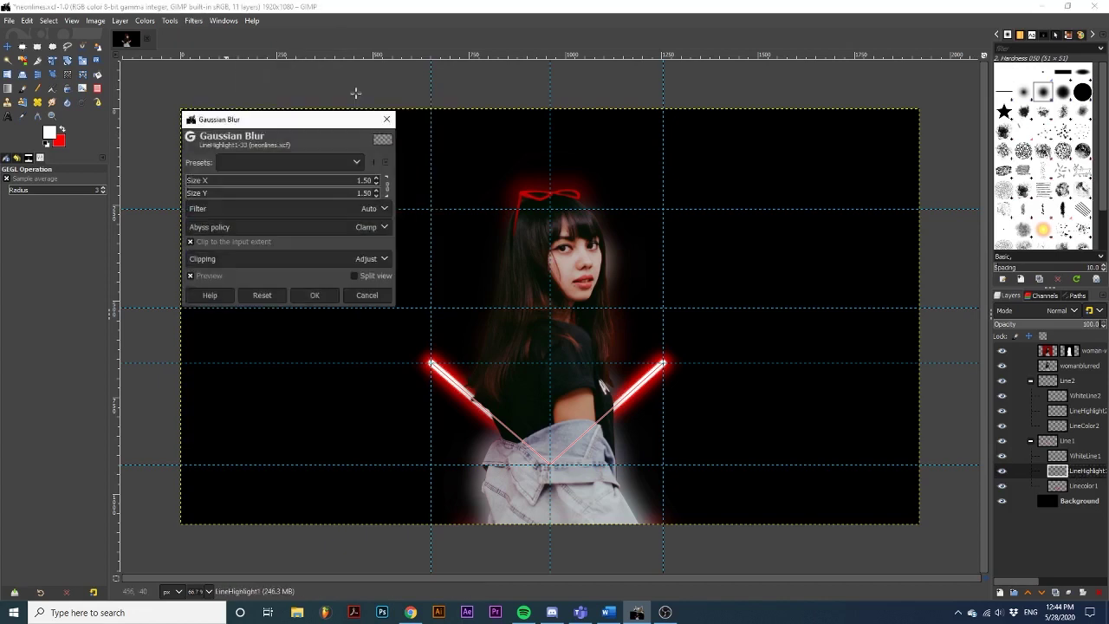
{"action": "left_click", "coordinate": [191, 180]}
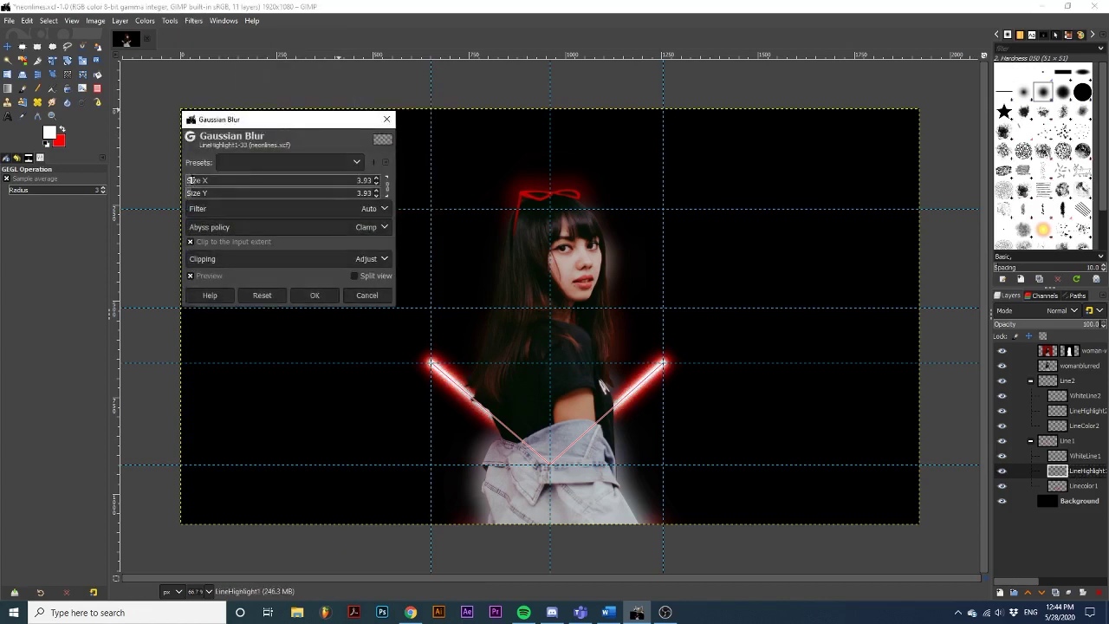
{"action": "scroll", "coordinate": [191, 180], "scroll_direction": "down", "scroll_amount": 3}
{"action": "left_click", "coordinate": [305, 294]}
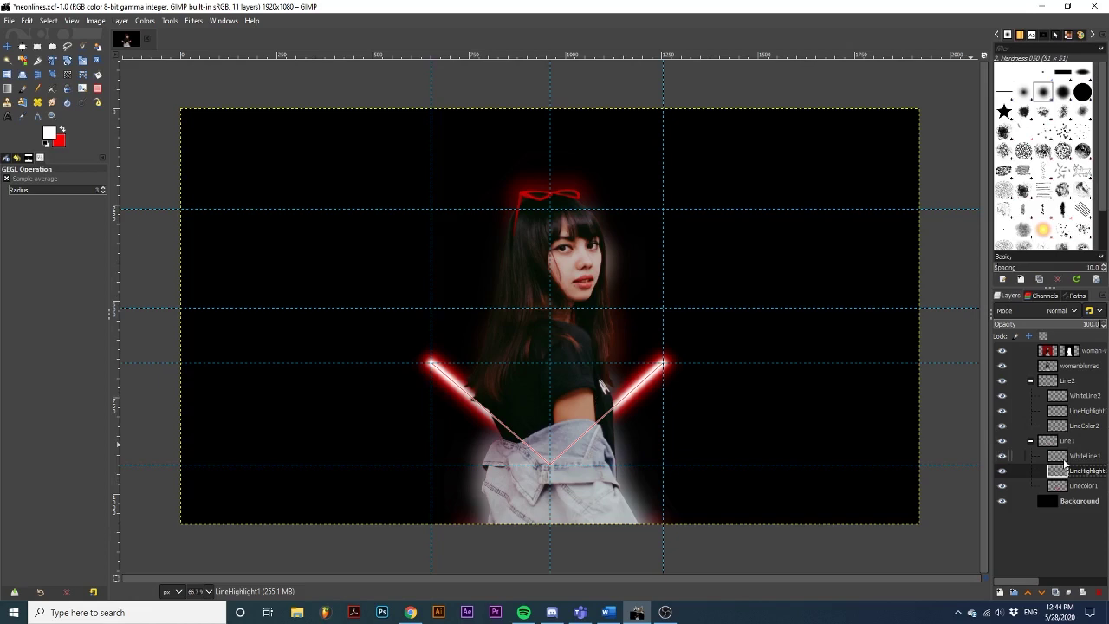
Select WhiteLine1, hide the secondline and Unnamed path outlines, and turn off guides
{"action": "left_click", "coordinate": [1065, 456]}
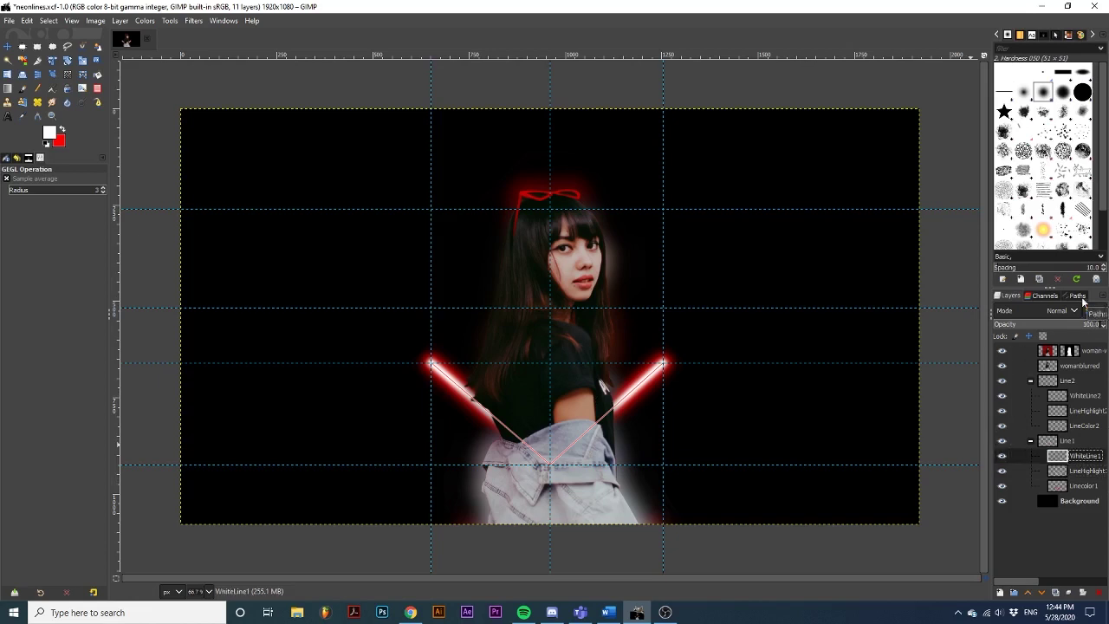
{"action": "left_click", "coordinate": [1078, 296]}
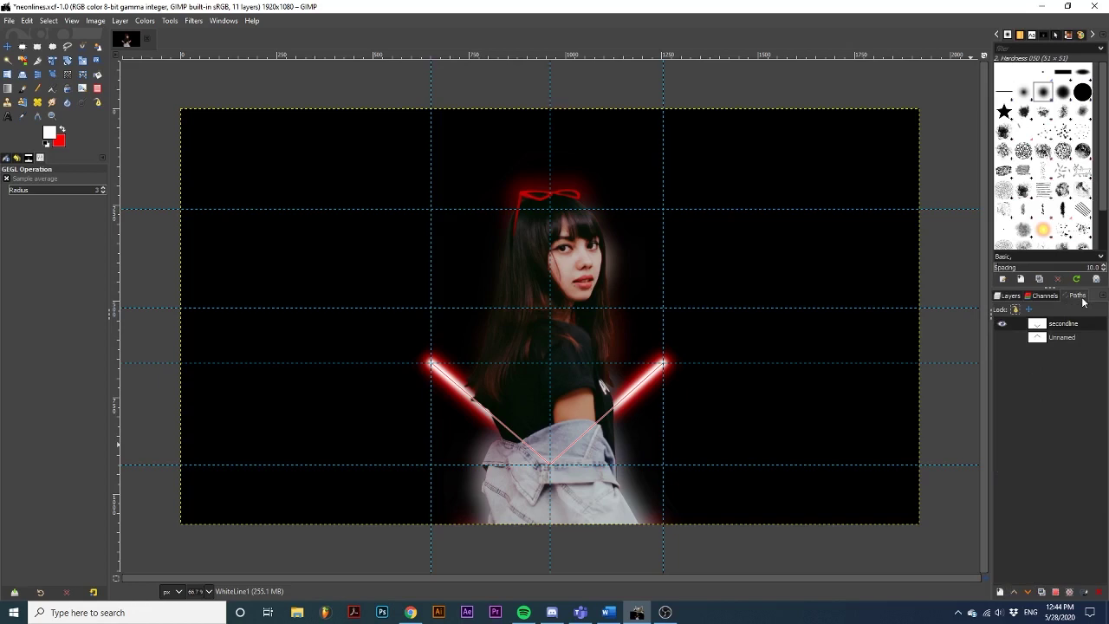
{"action": "left_click", "coordinate": [1002, 324]}
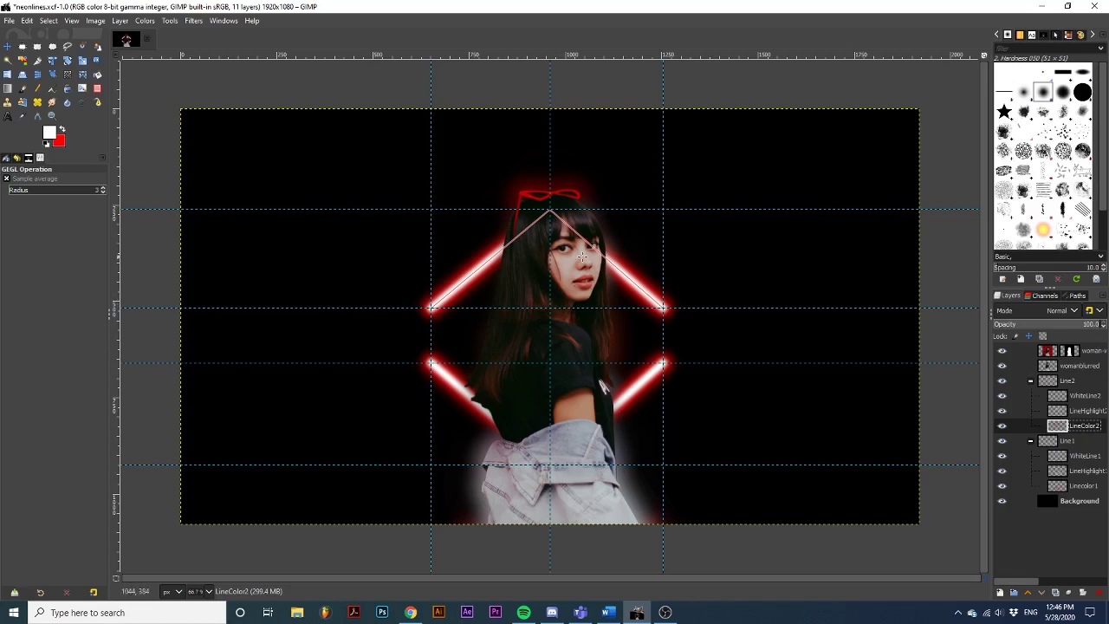
{"action": "left_click", "coordinate": [1080, 298]}
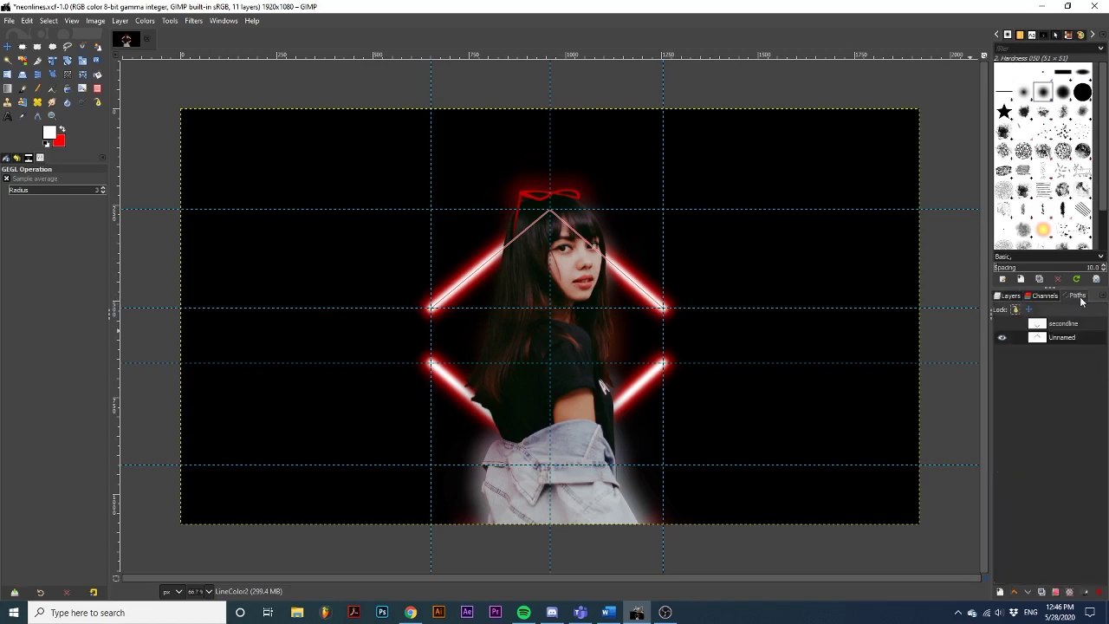
{"action": "left_click", "coordinate": [1003, 337]}
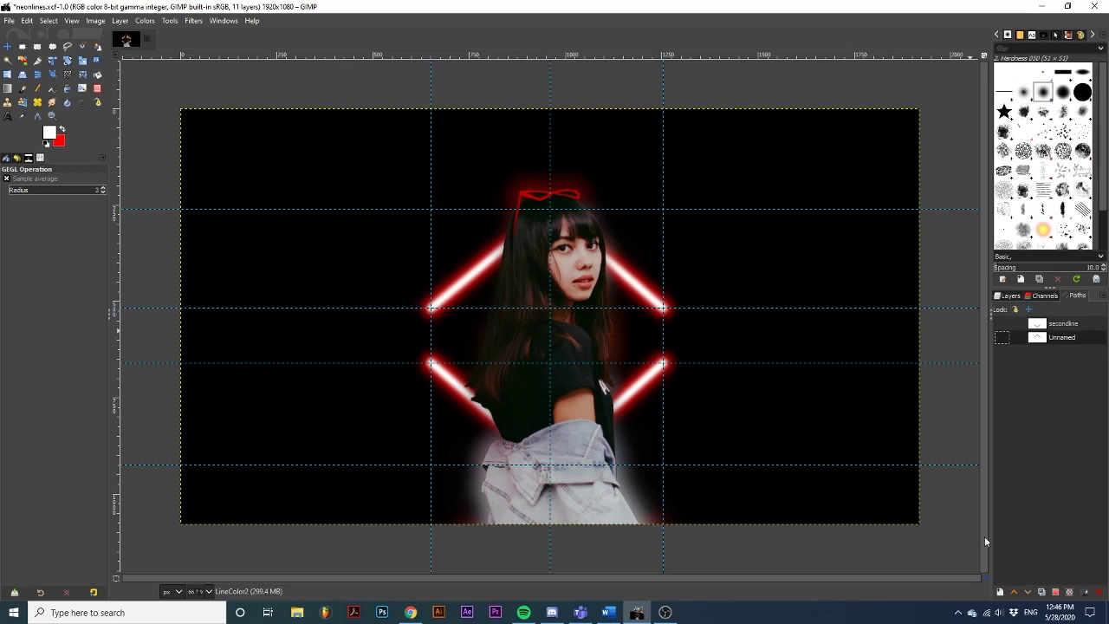
{"action": "left_click", "coordinate": [69, 23]}
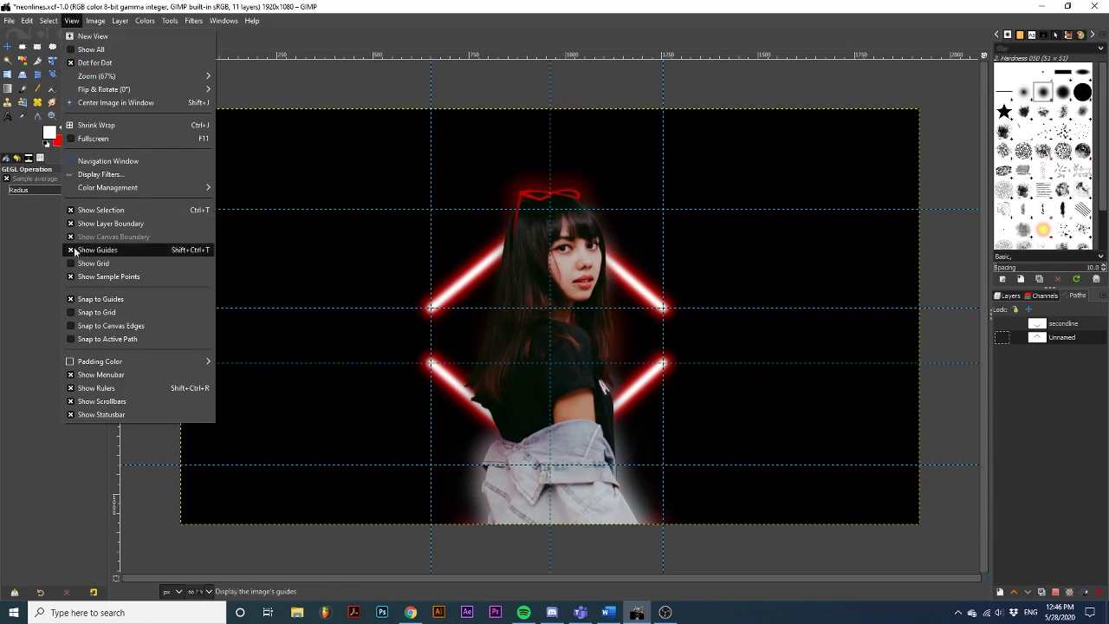
{"action": "left_click", "coordinate": [73, 251]}
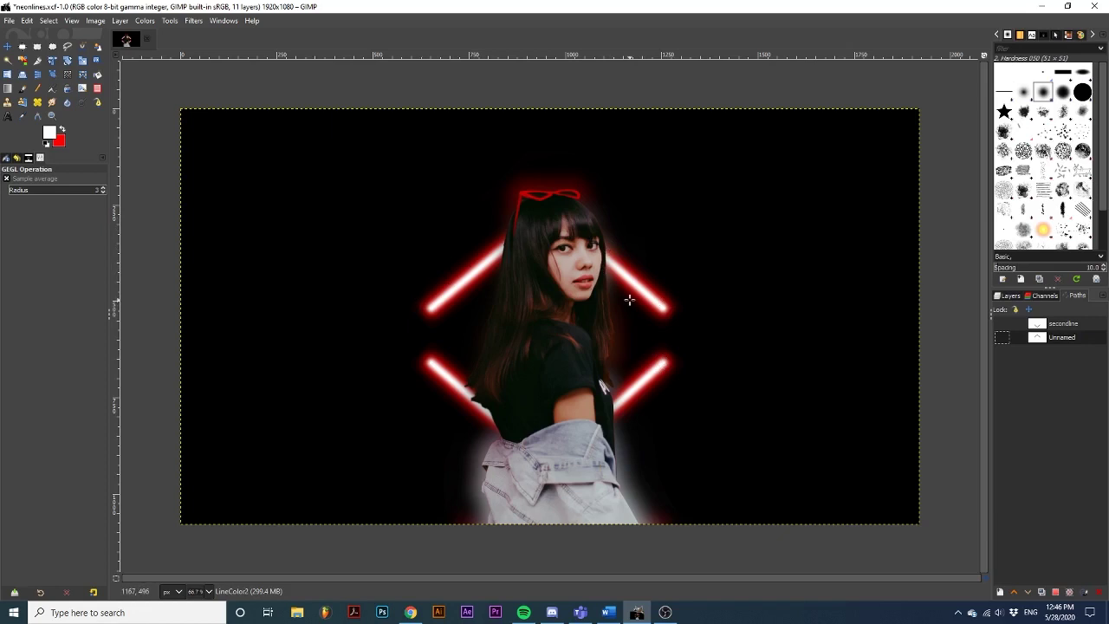
Collapse the Line2 and Line1 groups and move Line1 to the top of the layer stack
{"action": "left_click", "coordinate": [1008, 298]}
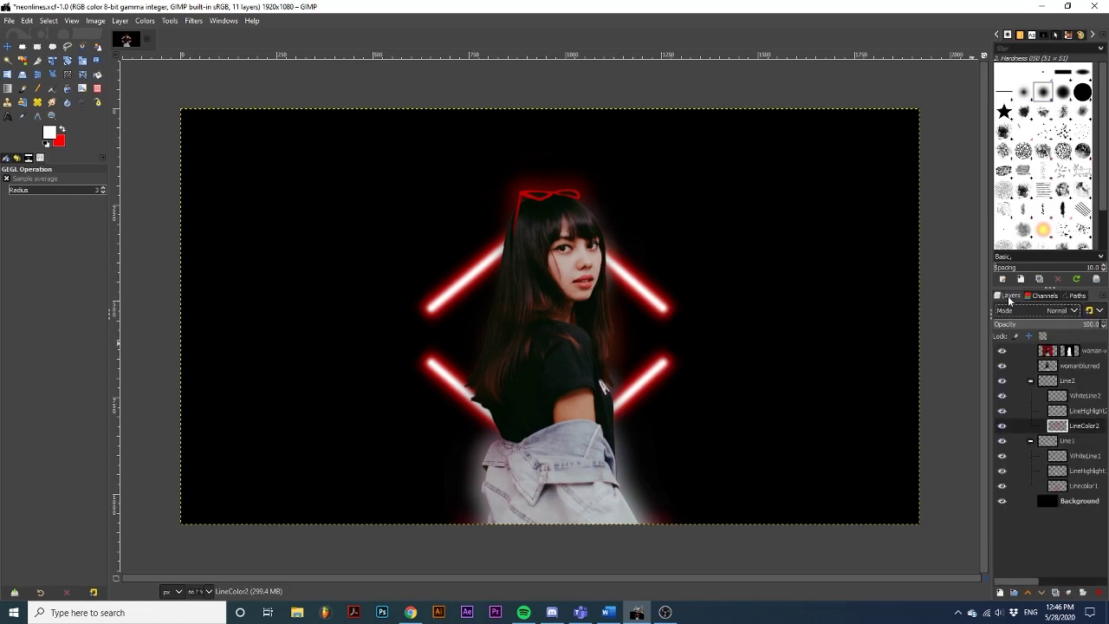
{"action": "left_click", "coordinate": [1030, 381]}
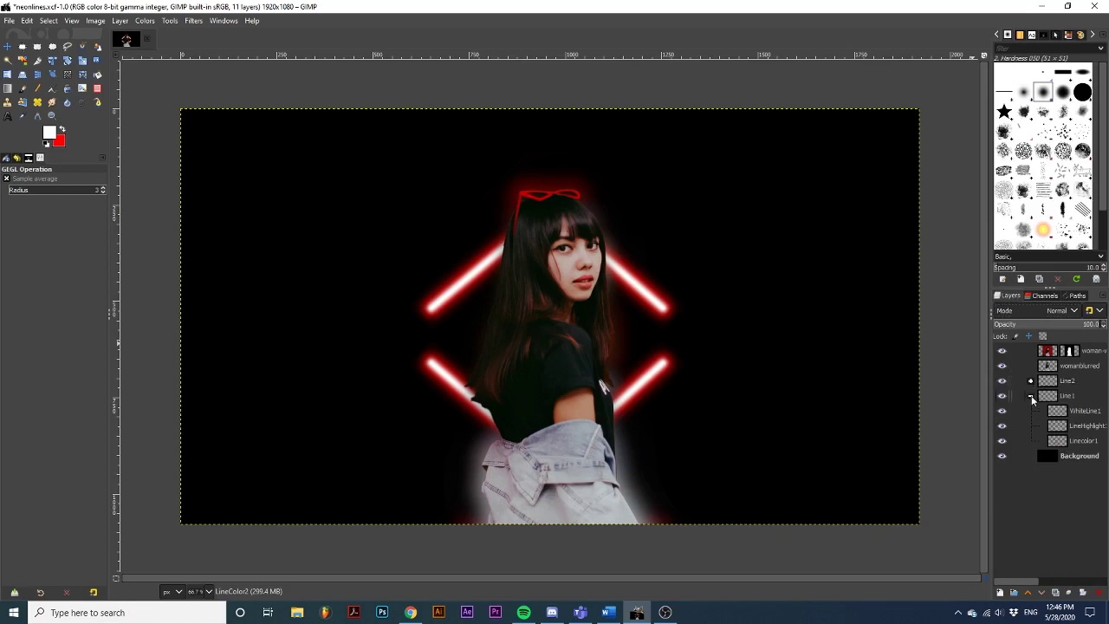
{"action": "left_click", "coordinate": [1030, 396]}
{"action": "left_click", "coordinate": [1048, 396]}
{"action": "left_click_drag", "start_coordinate": [1048, 398], "coordinate": [1048, 352]}
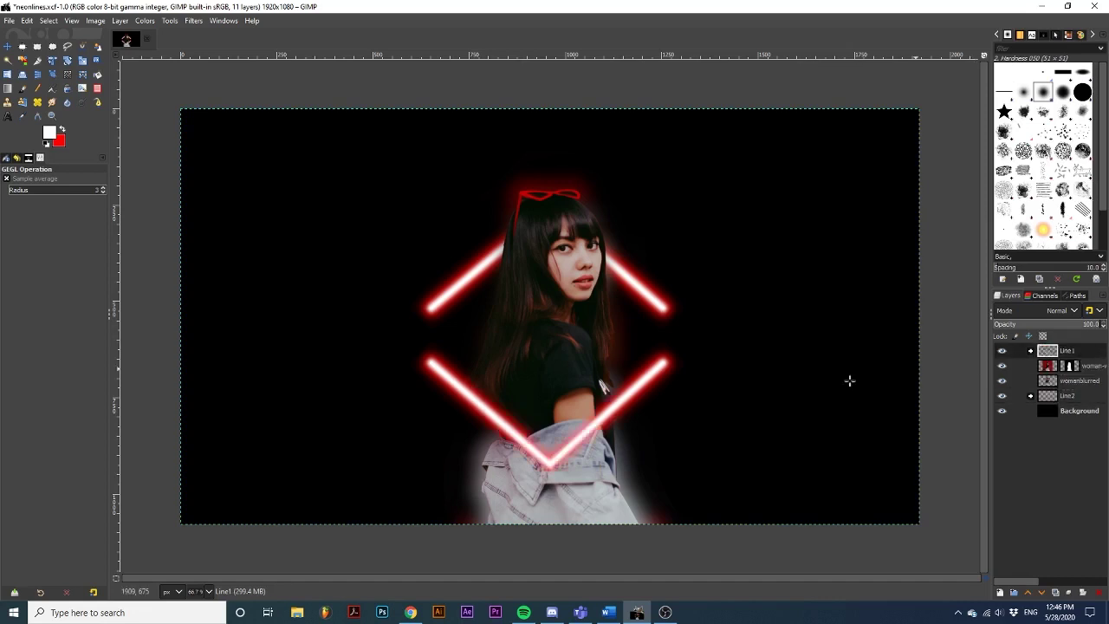